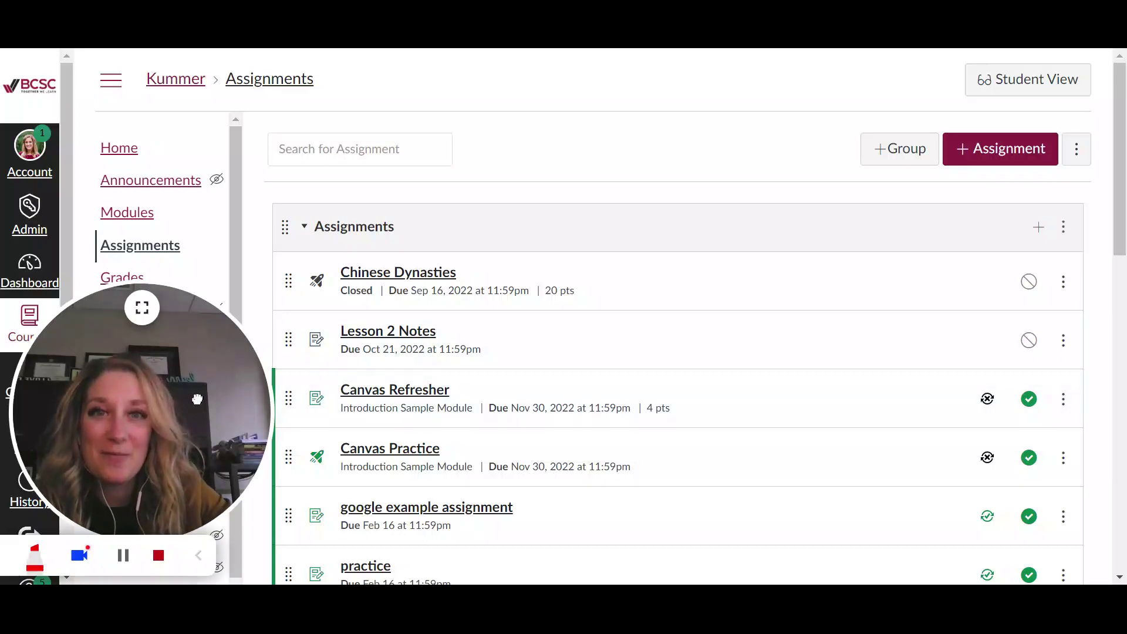
# Go to the course's Assignments list
pyautogui.moveTo(200, 402); pyautogui.dragTo(1052, 442)
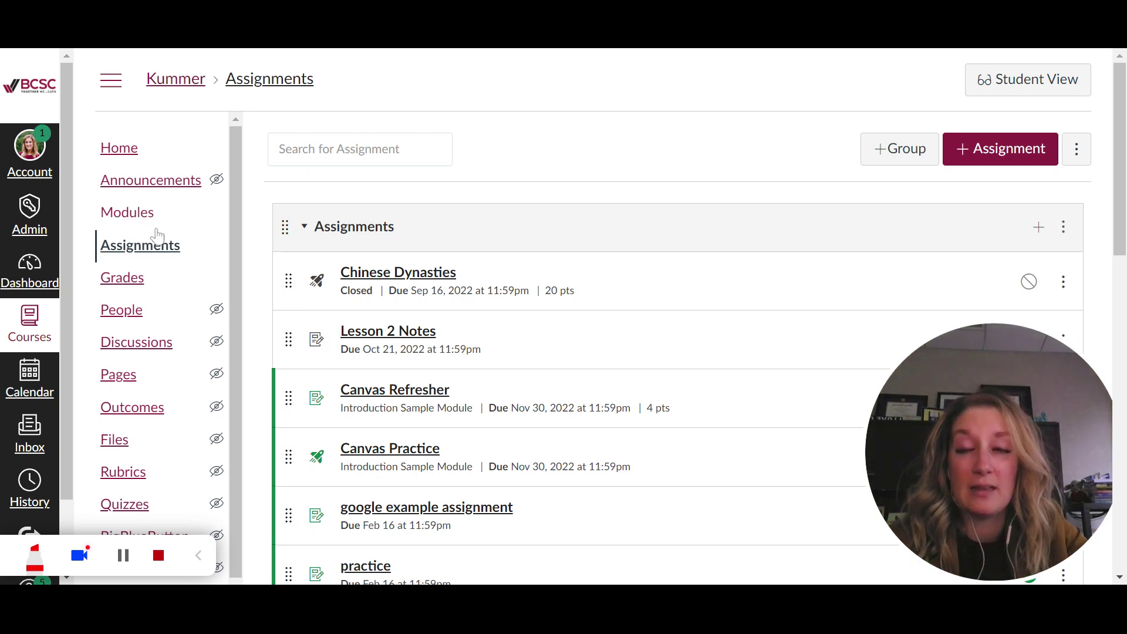
pyautogui.click(169, 249)
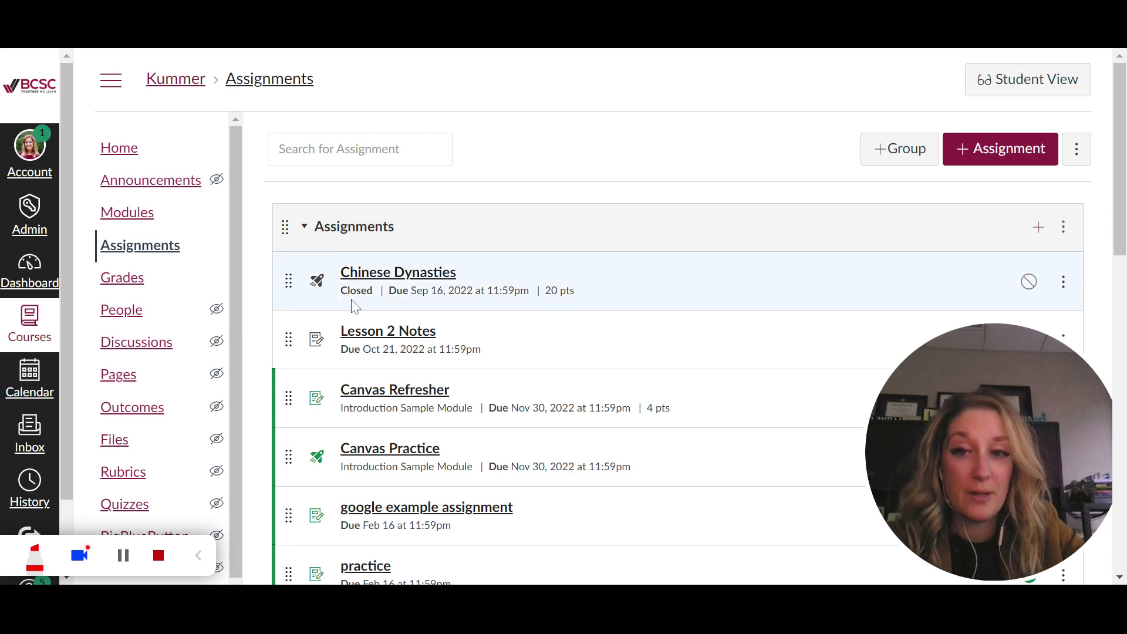
pyautogui.scroll(-6, 342, 299)
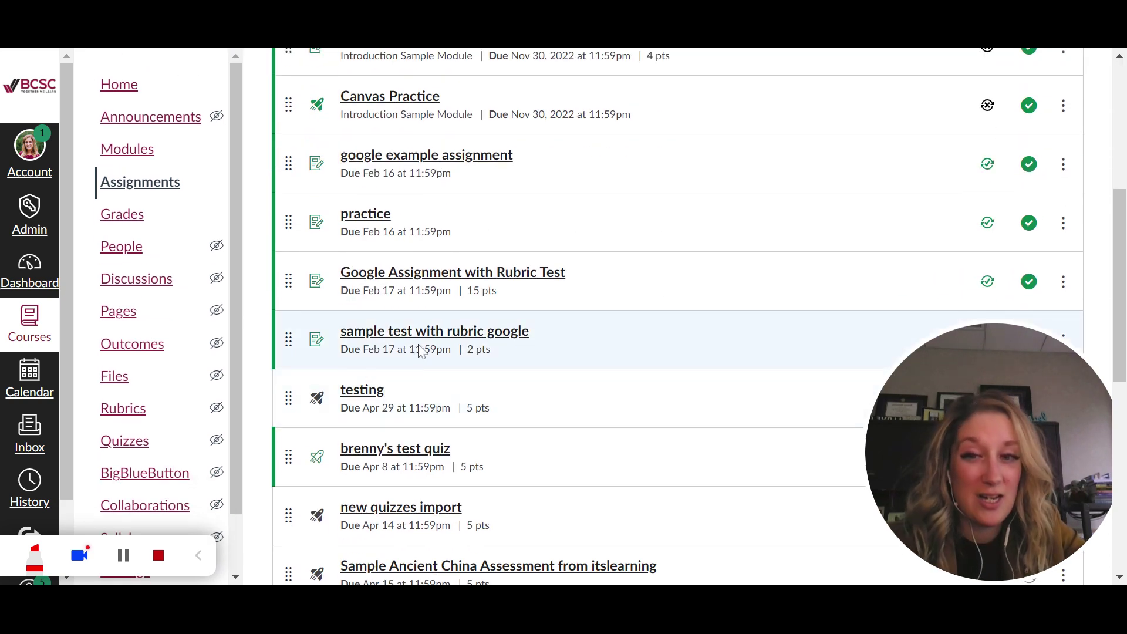
pyautogui.scroll(6, 392, 346)
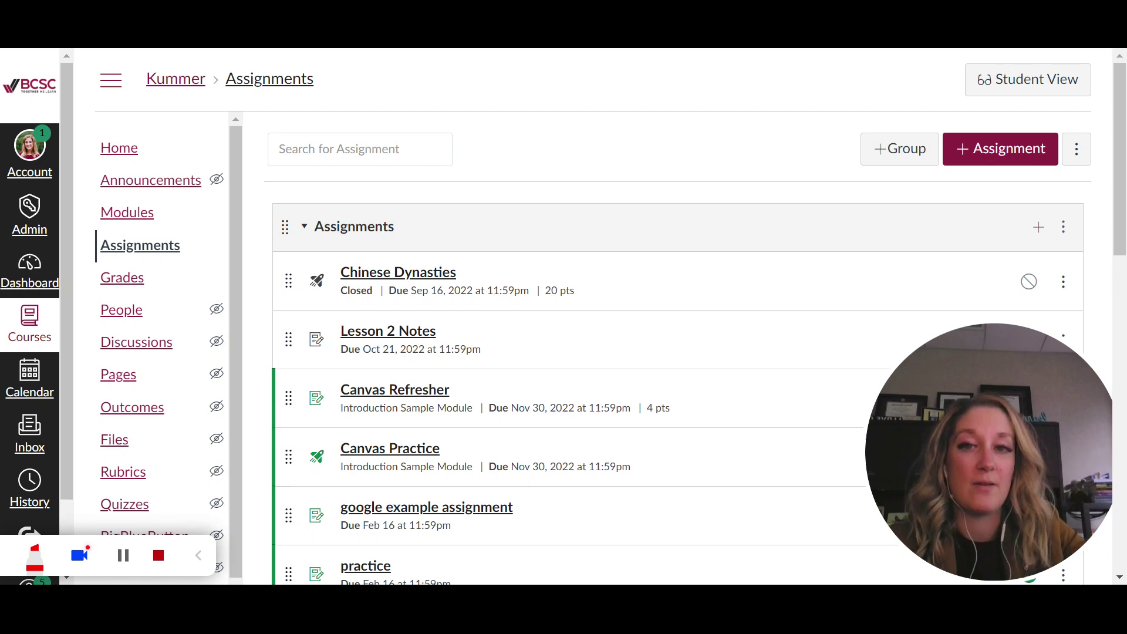
# Create a new assignment named 'My Assignment Template' and place the cursor in its empty description
pyautogui.click(987, 157)
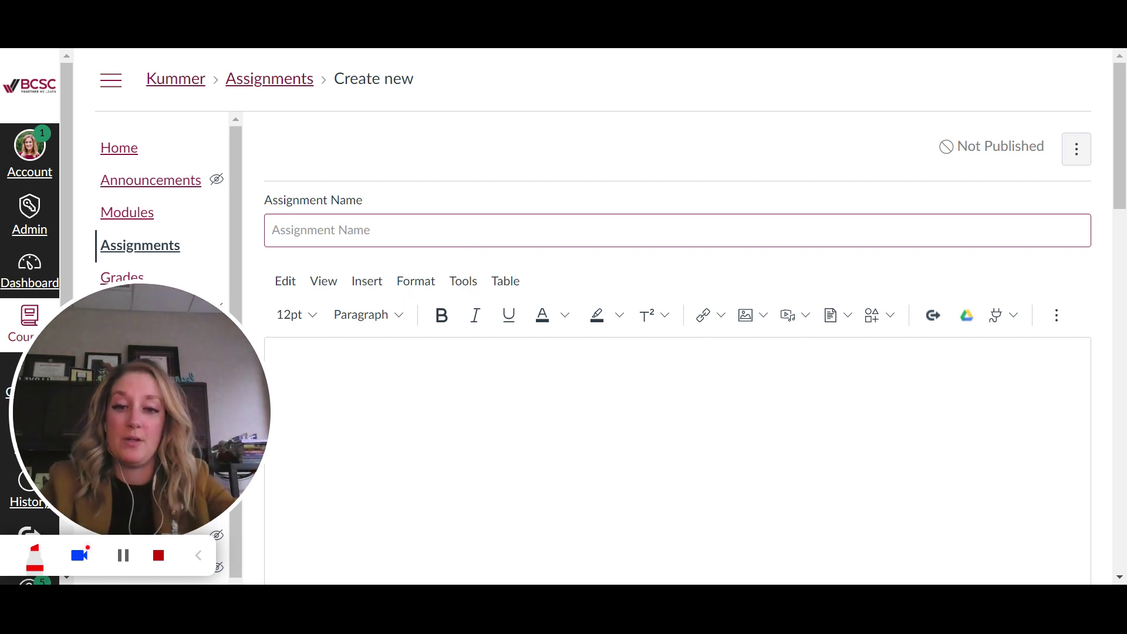
pyautogui.write('My Assignment Template')
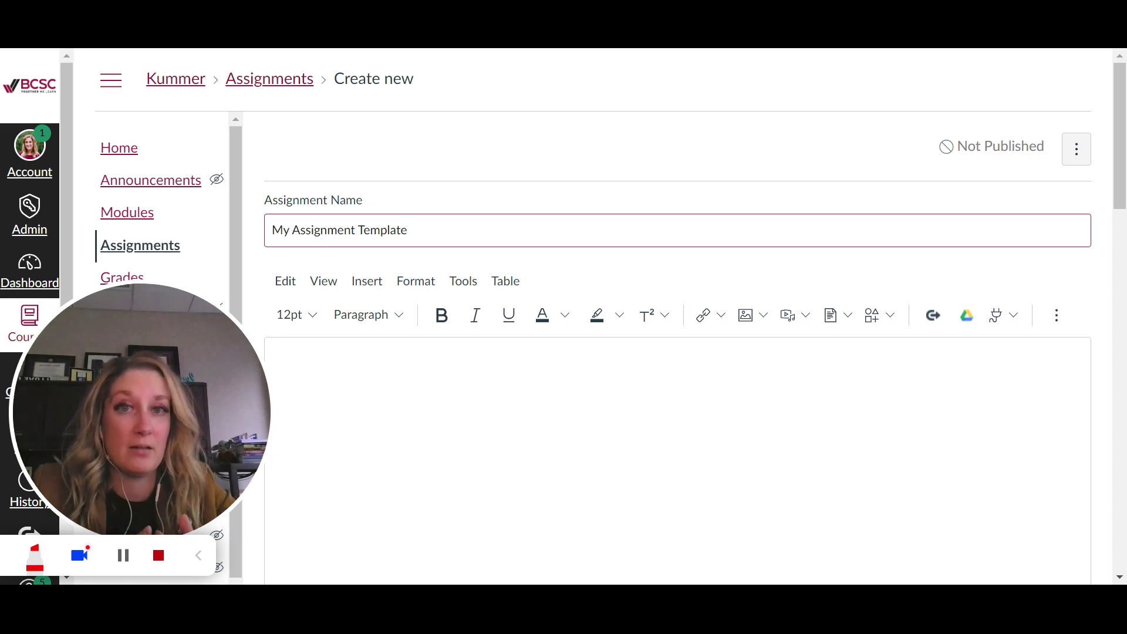
pyautogui.click(276, 369)
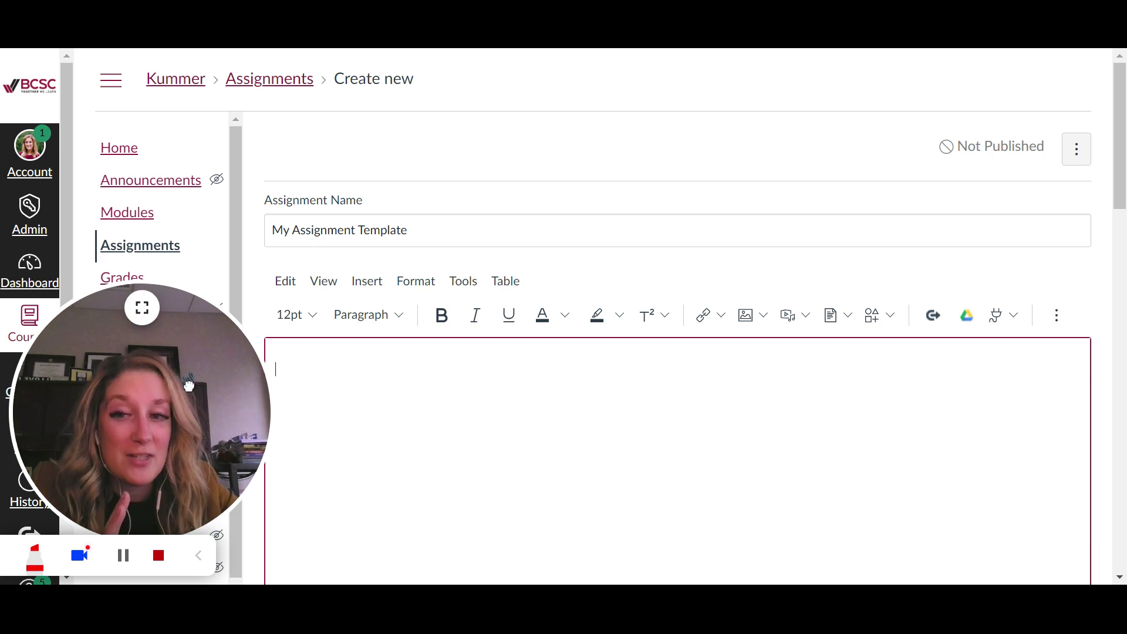
pyautogui.moveTo(188, 367); pyautogui.dragTo(1025, 146)
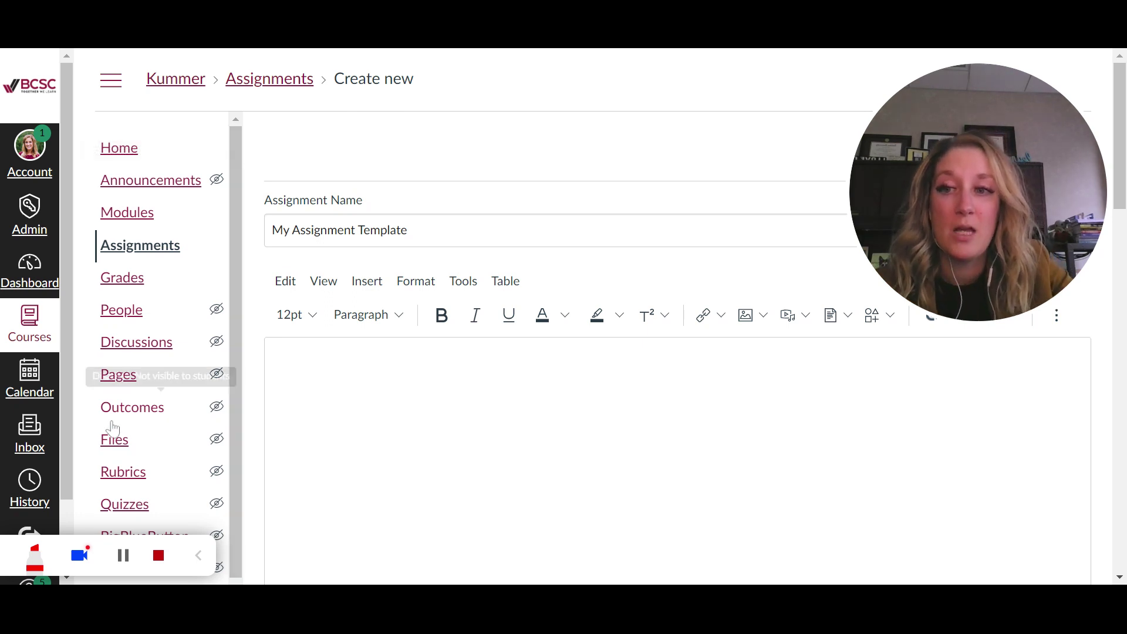
# Go to Canvas Commons shared resources
pyautogui.scroll(-1, 35, 505)
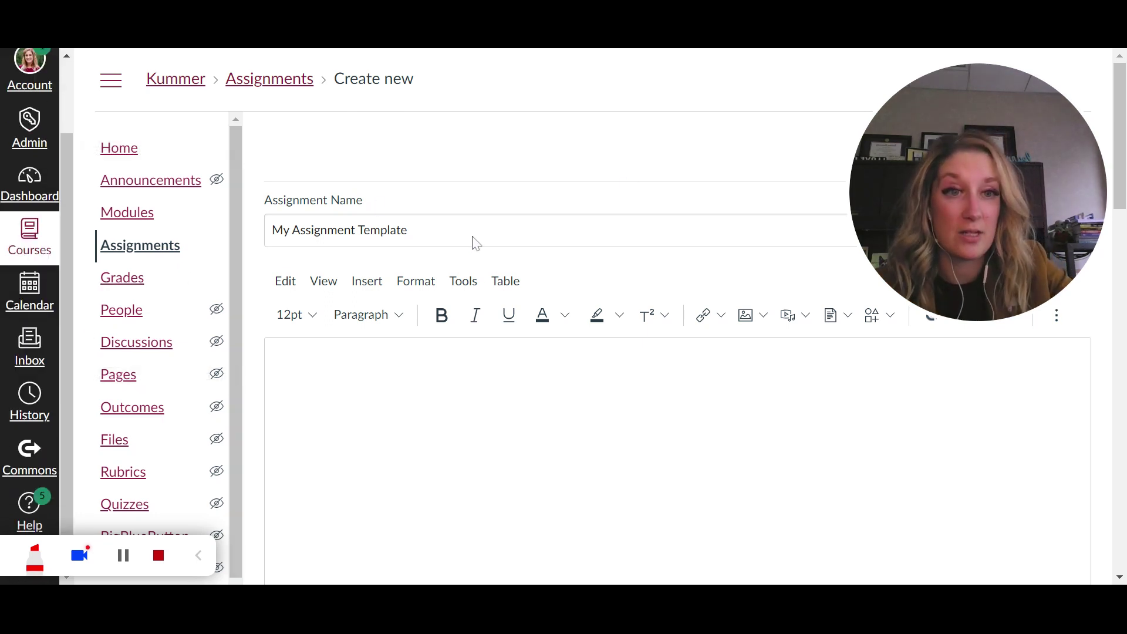
pyautogui.click(22, 477)
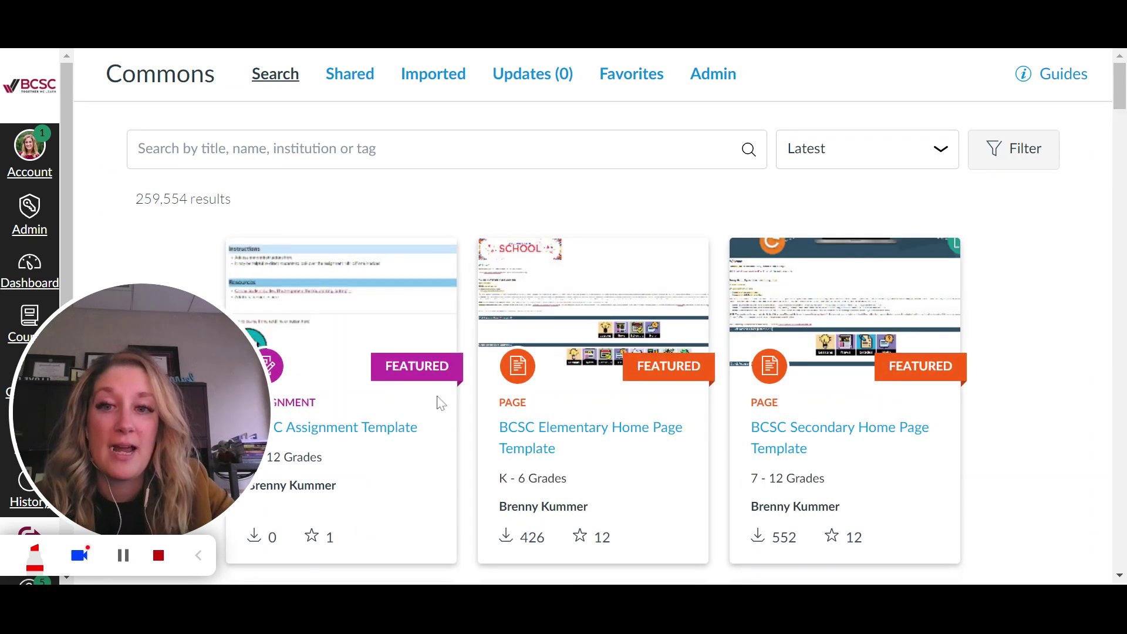
pyautogui.moveTo(195, 376)
pyautogui.moveTo(195, 376); pyautogui.dragTo(681, 210)
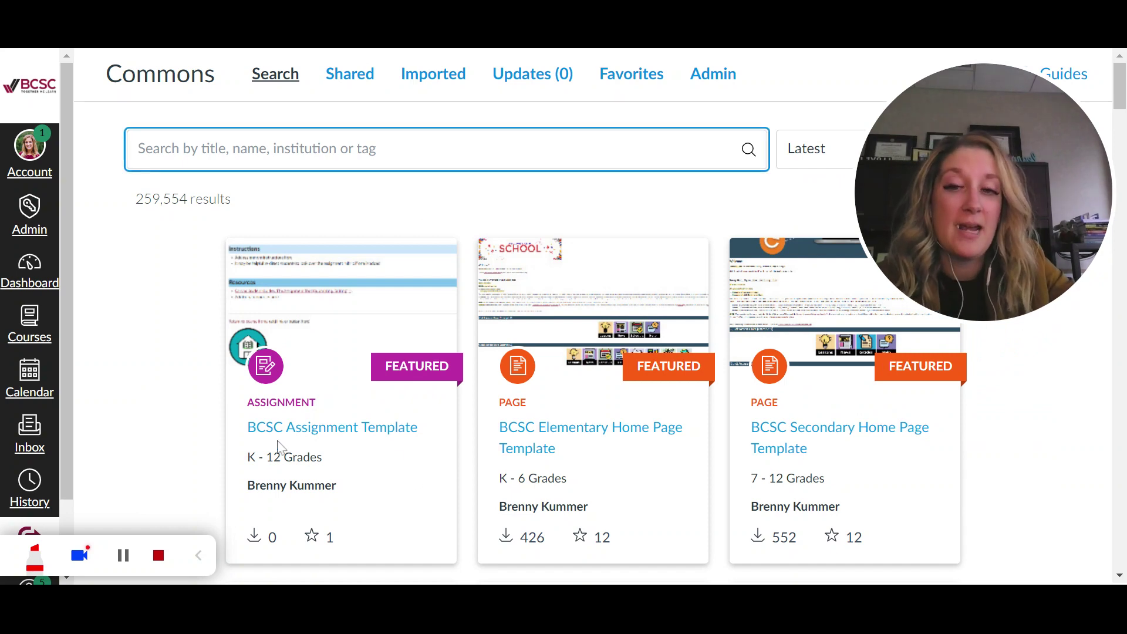
# Open the BCSC Assignment Template resource and scroll through its preview
pyautogui.click(297, 431)
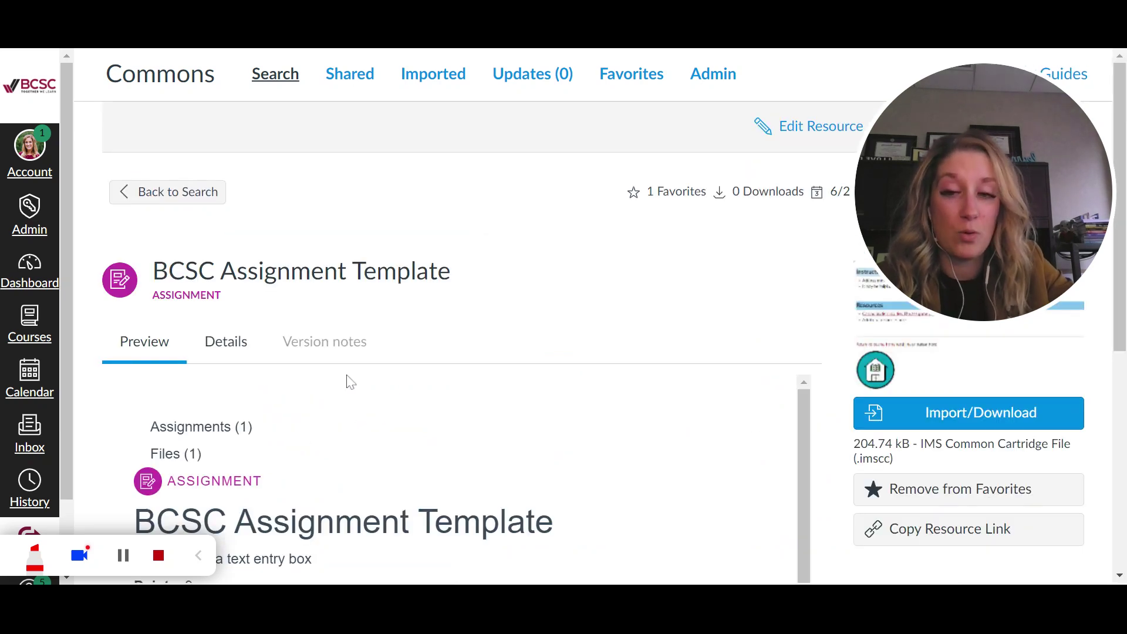
pyautogui.scroll(-10, 446, 380)
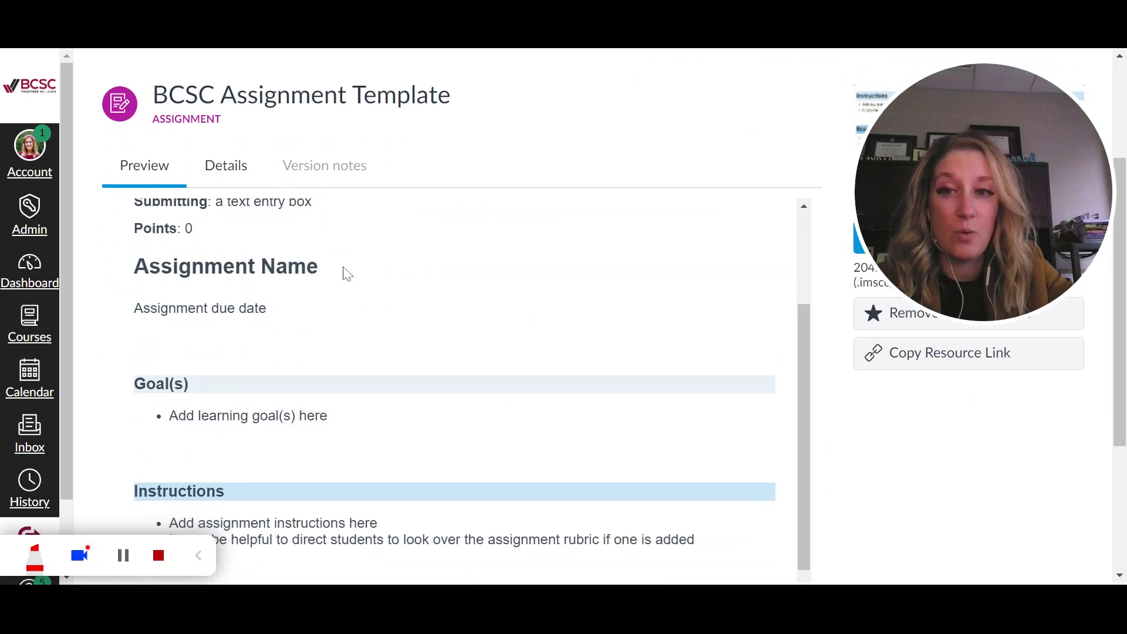
pyautogui.scroll(10, 355, 273)
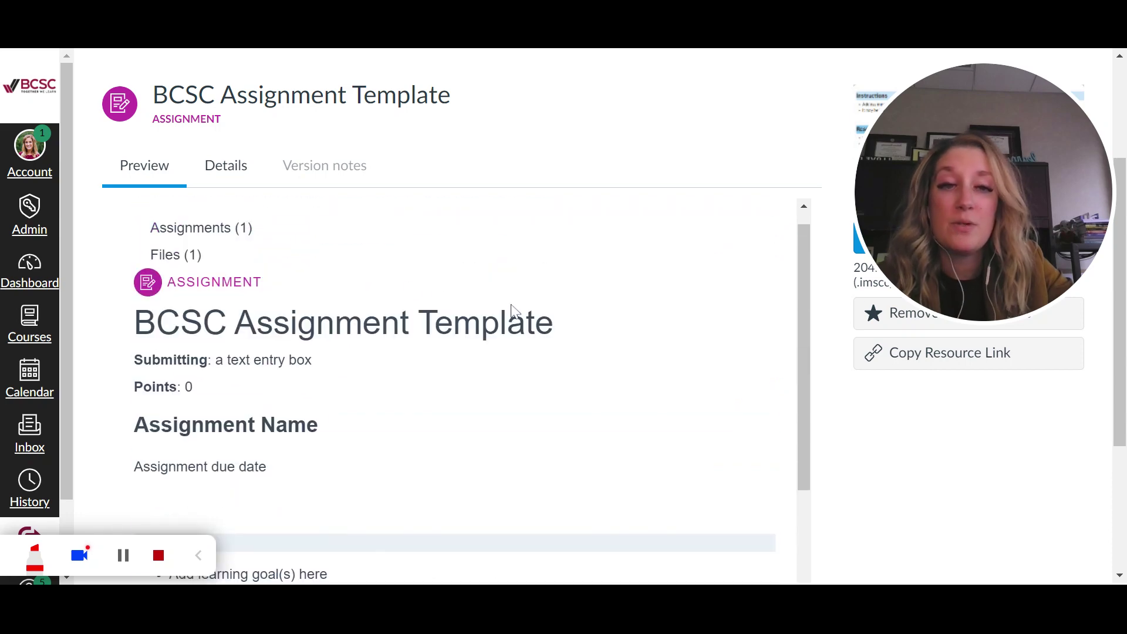
pyautogui.scroll(3, 940, 378)
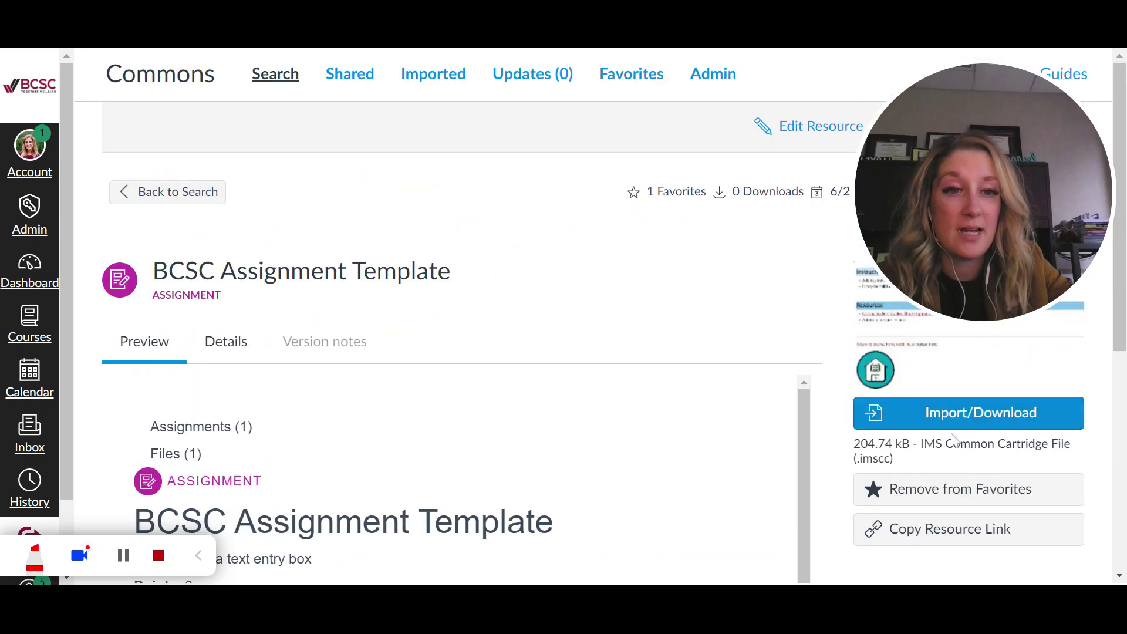
# Import the BCSC Assignment Template from Commons, choosing BCSC Principal Training as the destination course
pyautogui.click(988, 421)
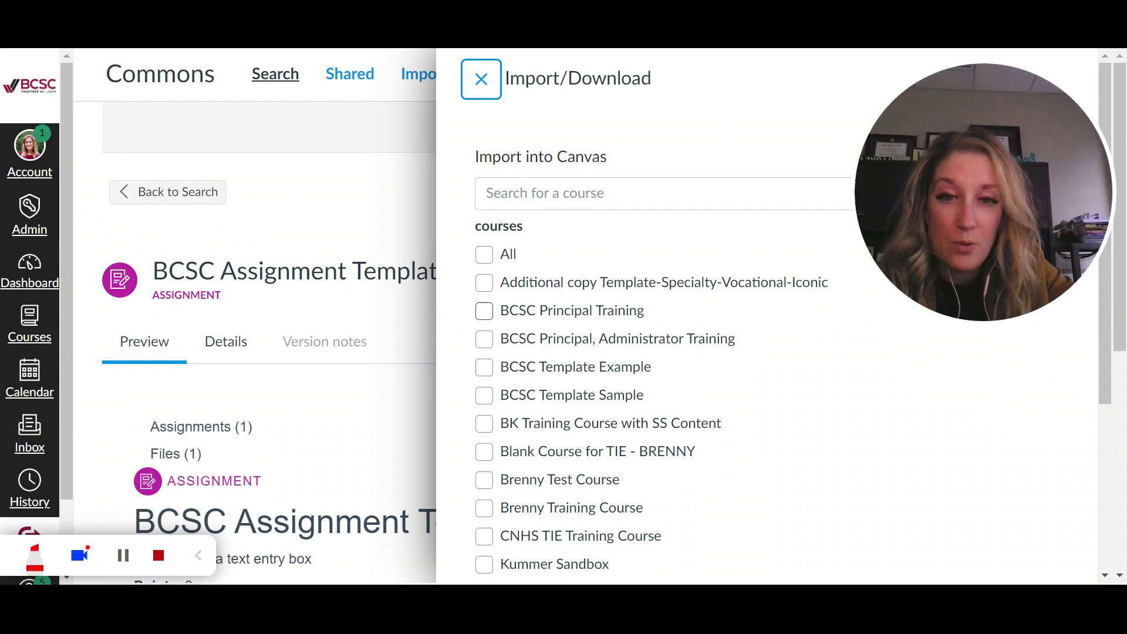
pyautogui.scroll(-1, 646, 352)
pyautogui.click(485, 223)
pyautogui.scroll(-2, 737, 249)
pyautogui.click(569, 492)
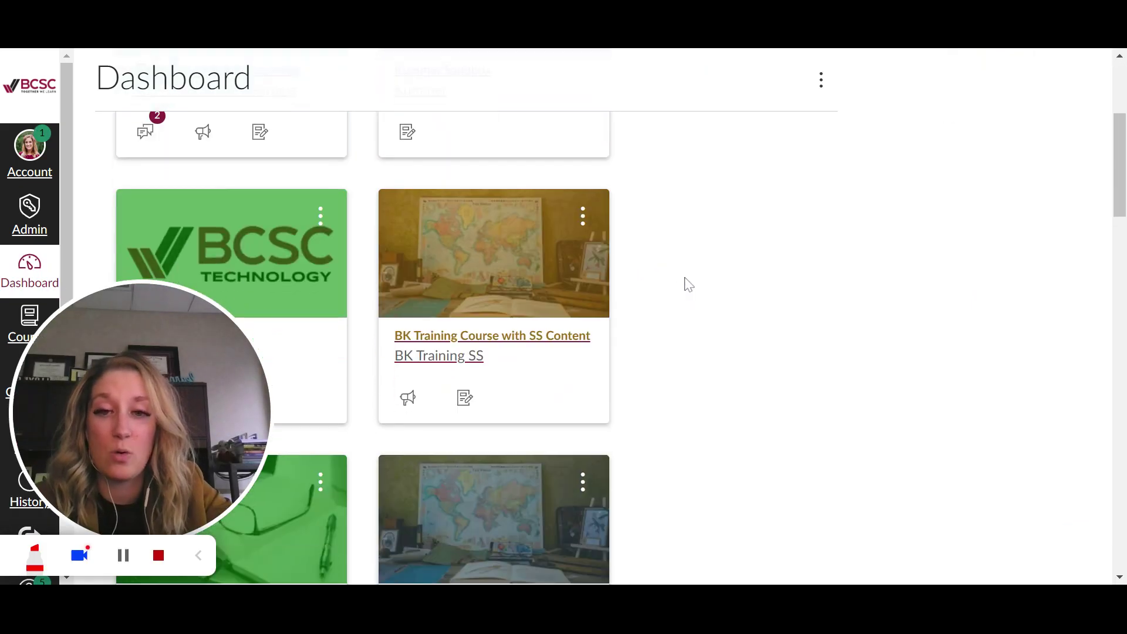
# Scroll through the Dashboard to look over the course cards
pyautogui.scroll(-4, 689, 252)
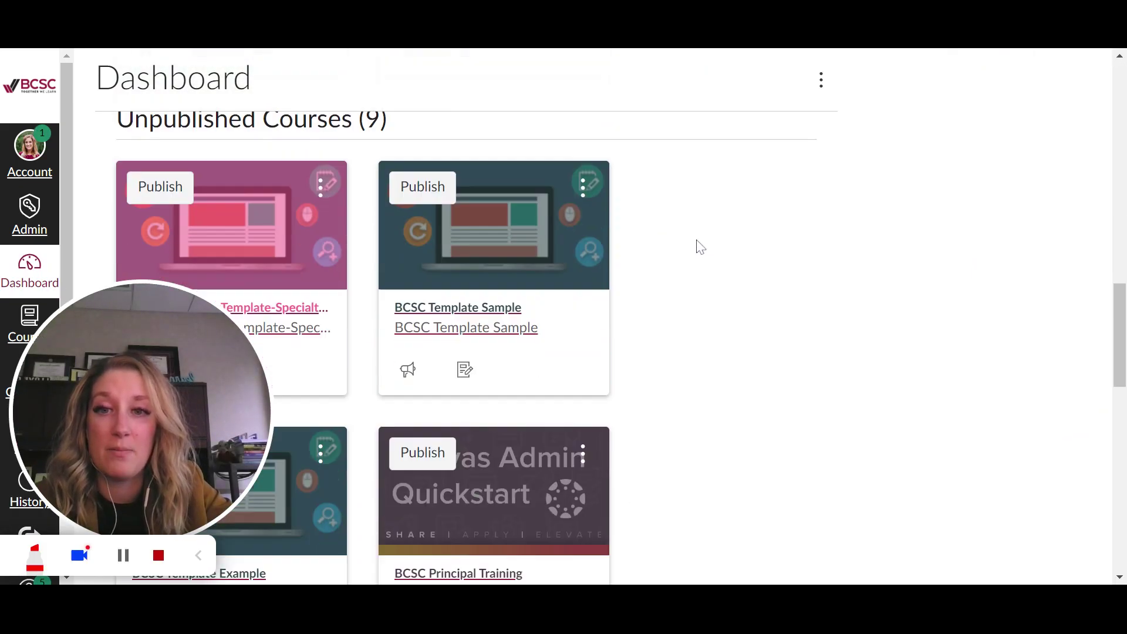
pyautogui.scroll(4, 700, 246)
pyautogui.moveTo(235, 375); pyautogui.dragTo(1087, 160)
pyautogui.scroll(-5, 634, 294)
pyautogui.scroll(10, 652, 286)
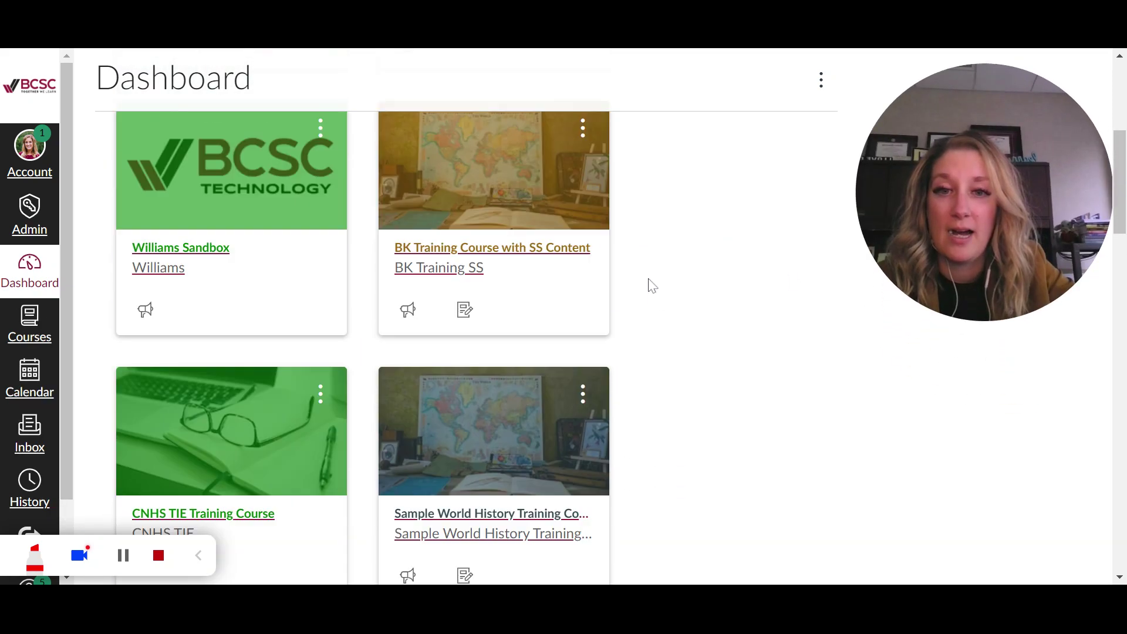
pyautogui.scroll(4, 626, 298)
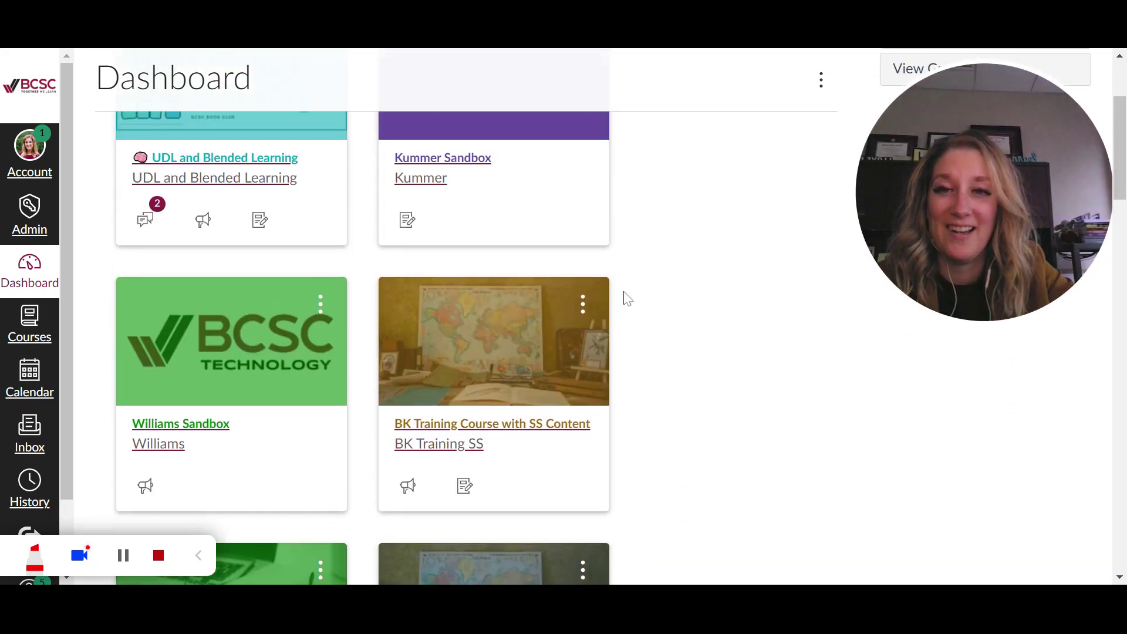
pyautogui.scroll(-8, 630, 296)
pyautogui.scroll(-7, 629, 296)
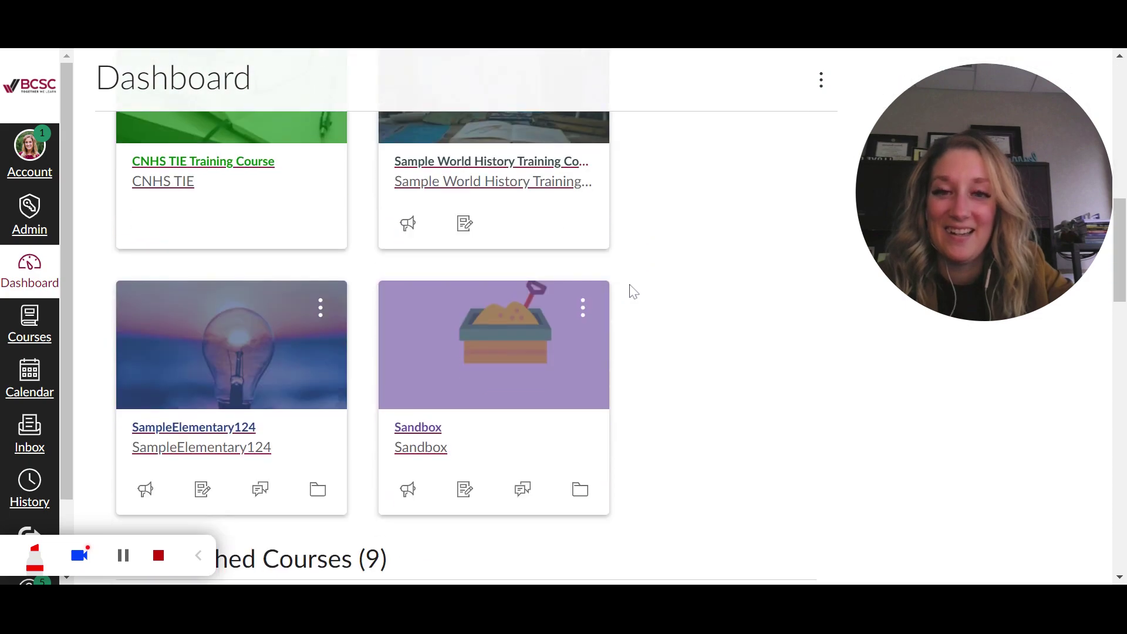
# Open BCSC Principal Training from the Courses list
pyautogui.click(29, 322)
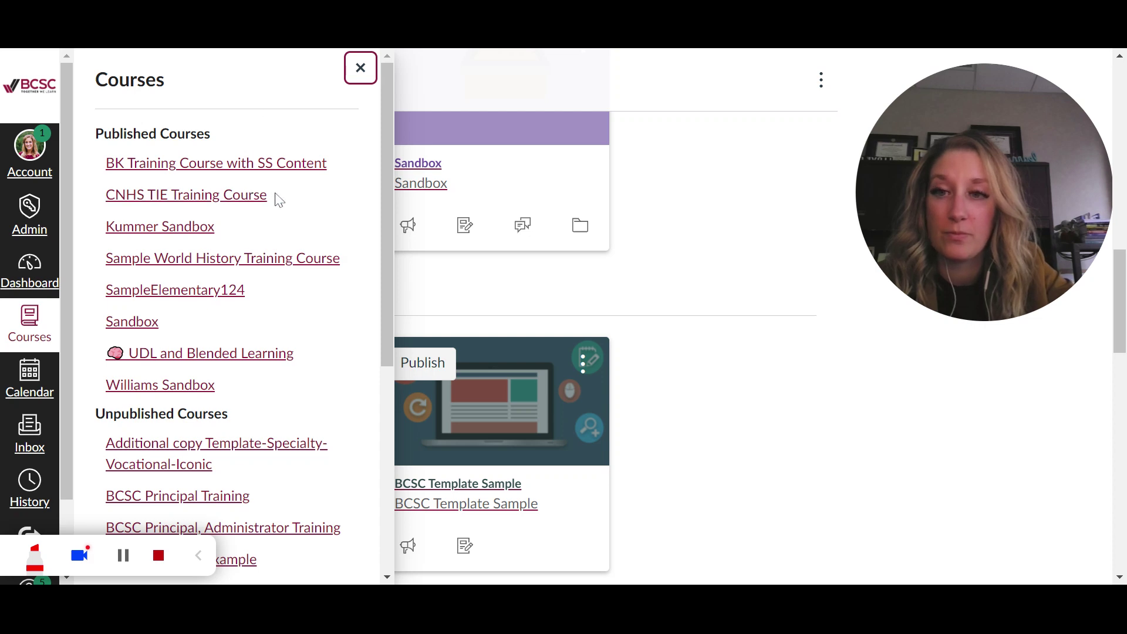
pyautogui.scroll(-2, 280, 200)
pyautogui.scroll(-5, 277, 197)
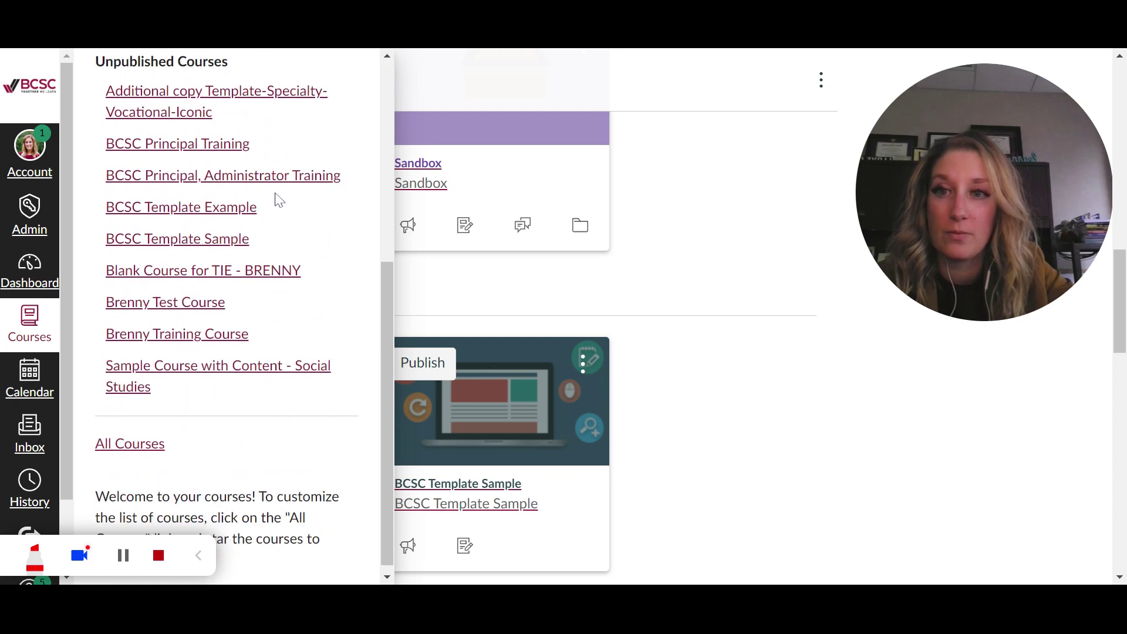
pyautogui.click(221, 146)
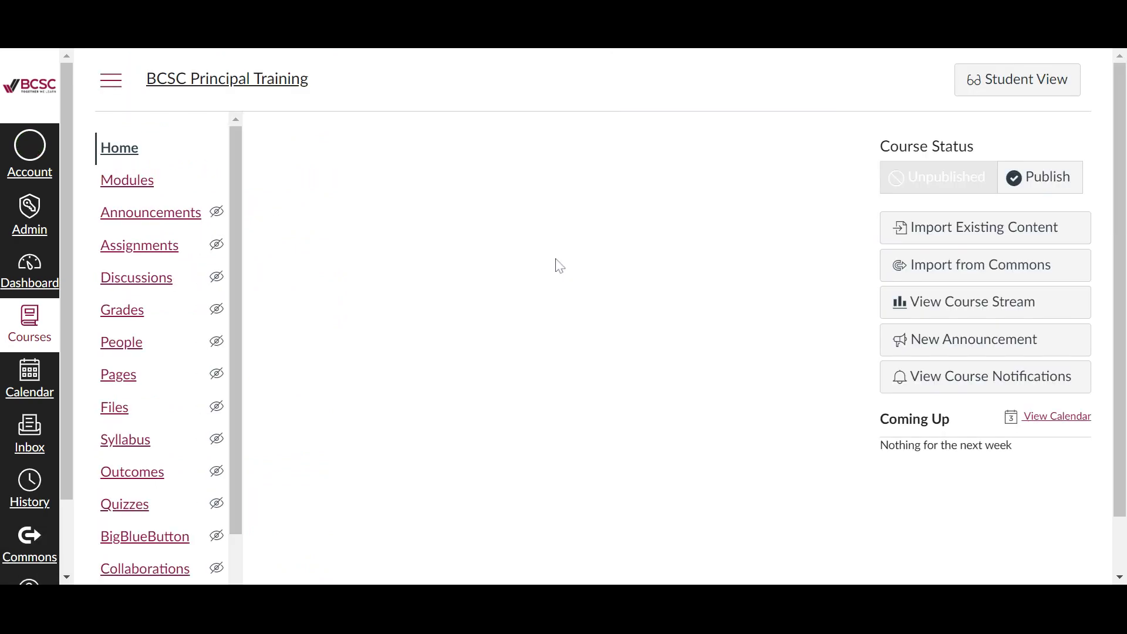
pyautogui.moveTo(176, 391); pyautogui.dragTo(933, 177)
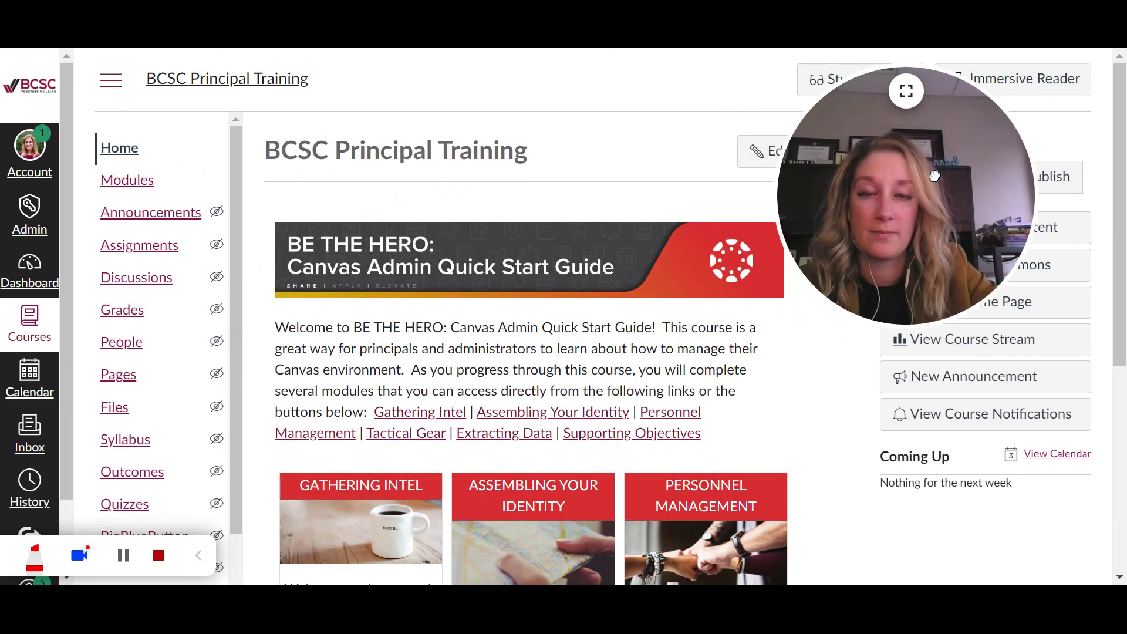
# Open the imported BCSC Assignment Template from the course's Assignments and check its extra actions menu
pyautogui.click(130, 248)
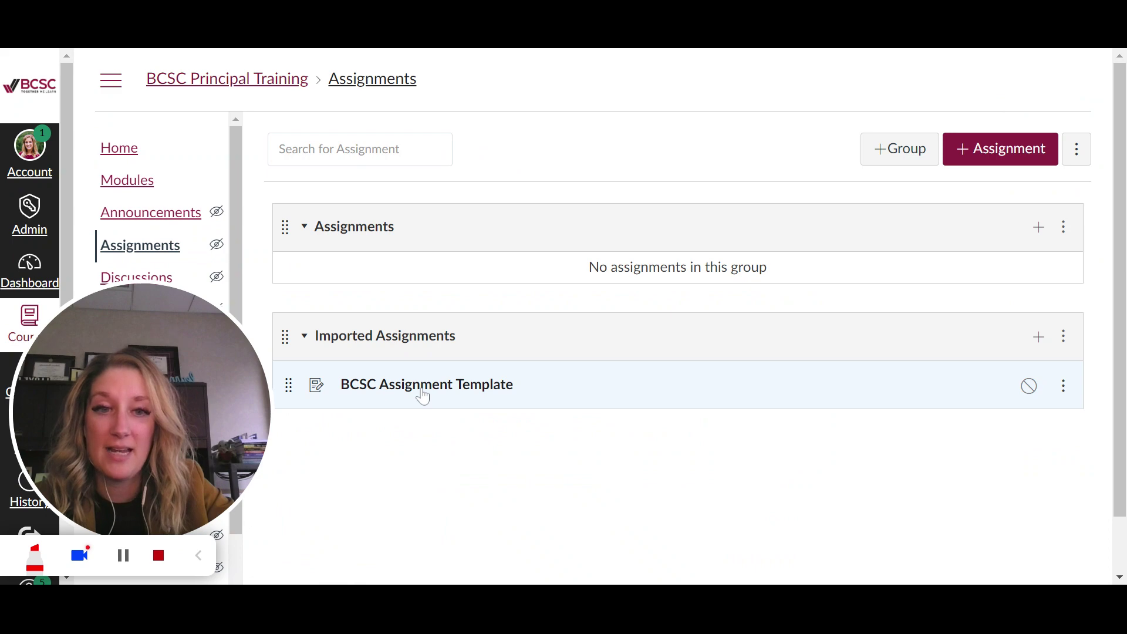
pyautogui.click(378, 389)
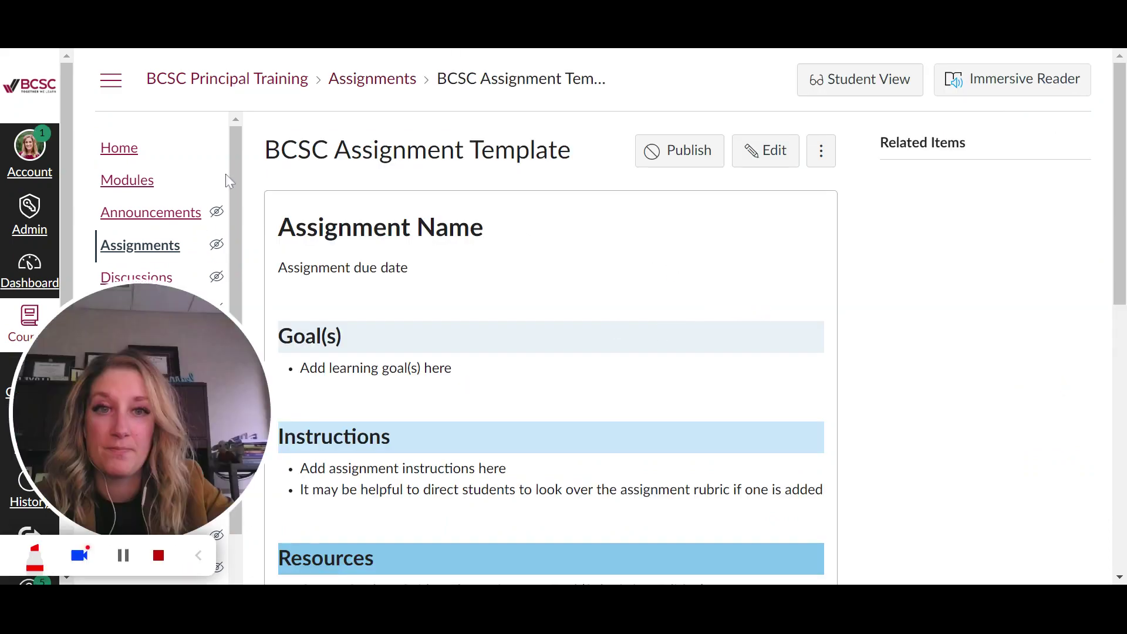
pyautogui.moveTo(156, 410); pyautogui.dragTo(1036, 188)
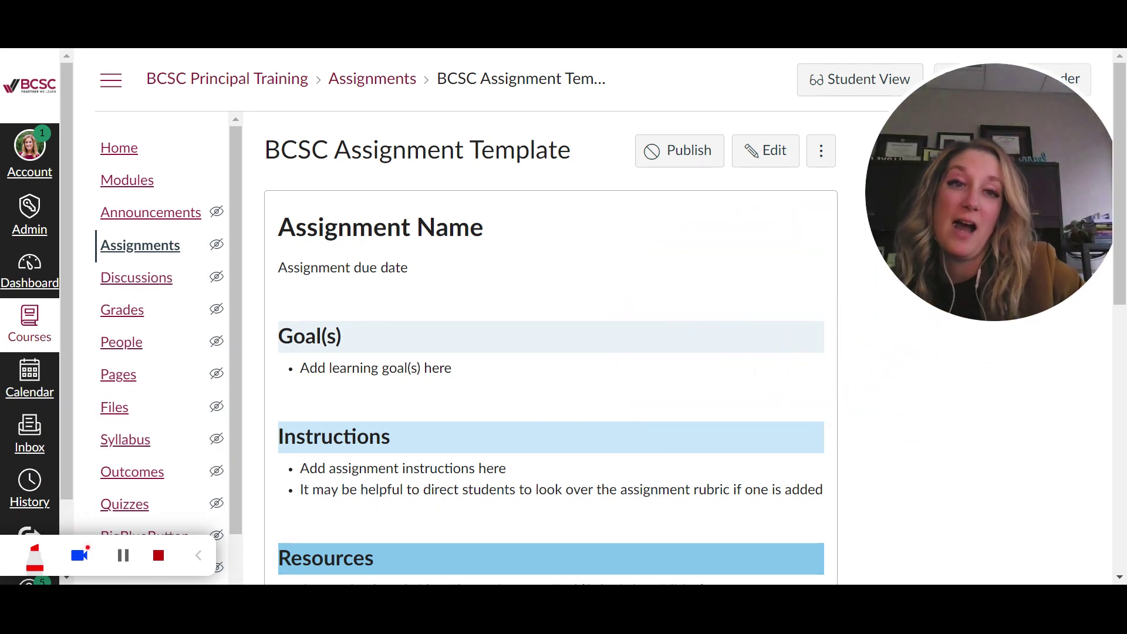
pyautogui.click(824, 152)
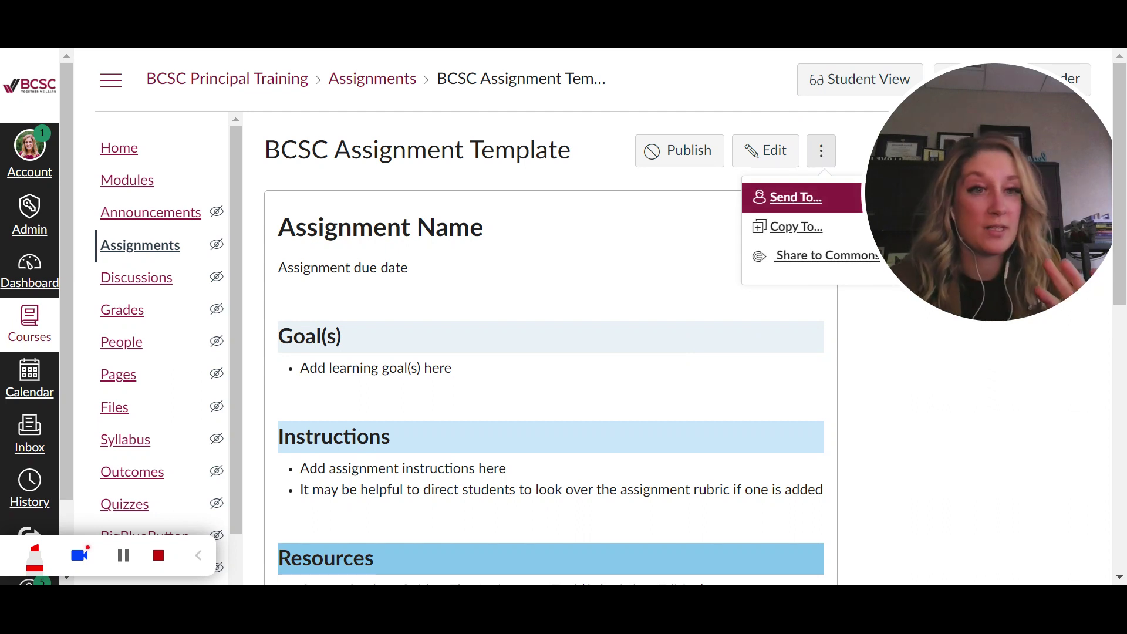
pyautogui.click(801, 355)
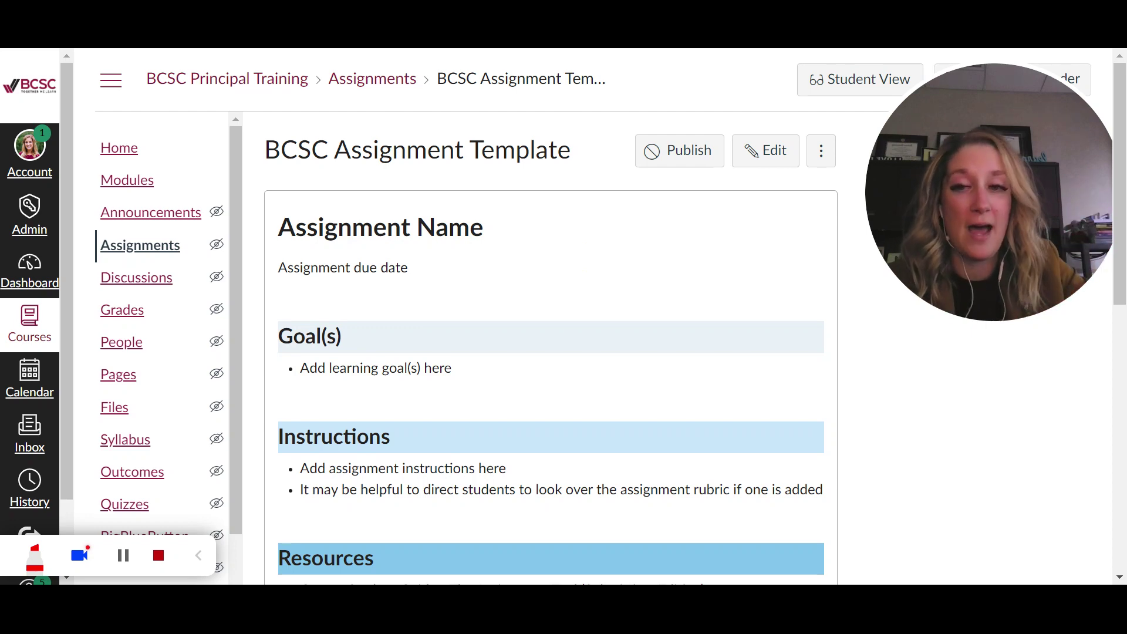
pyautogui.scroll(-3, 473, 317)
pyautogui.scroll(3, 473, 317)
pyautogui.click(765, 150)
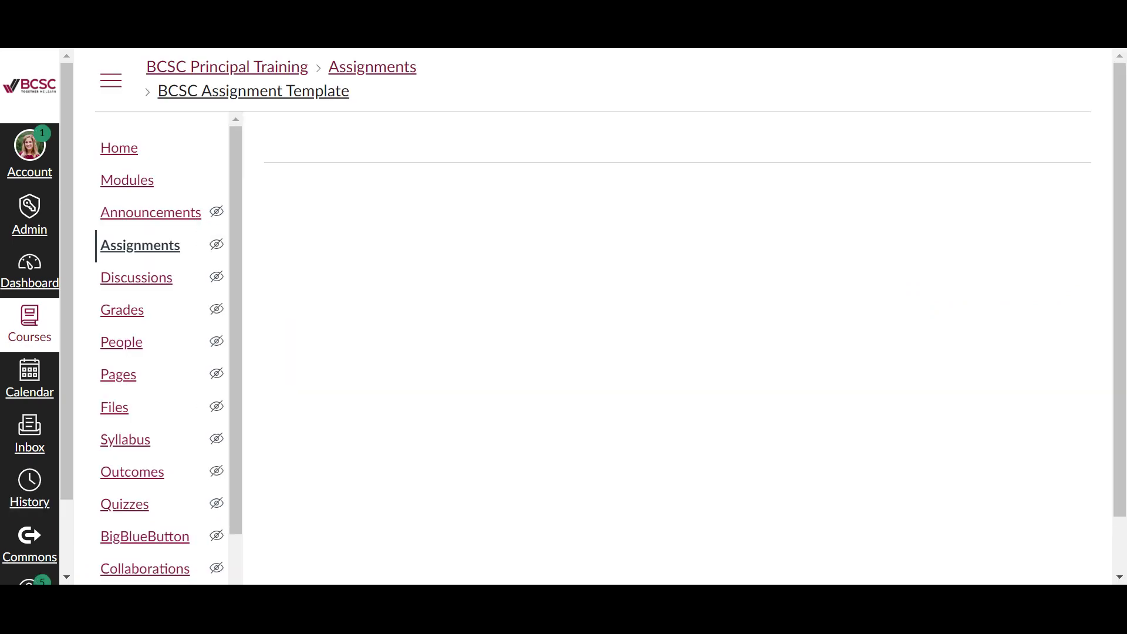
pyautogui.scroll(-5, 543, 326)
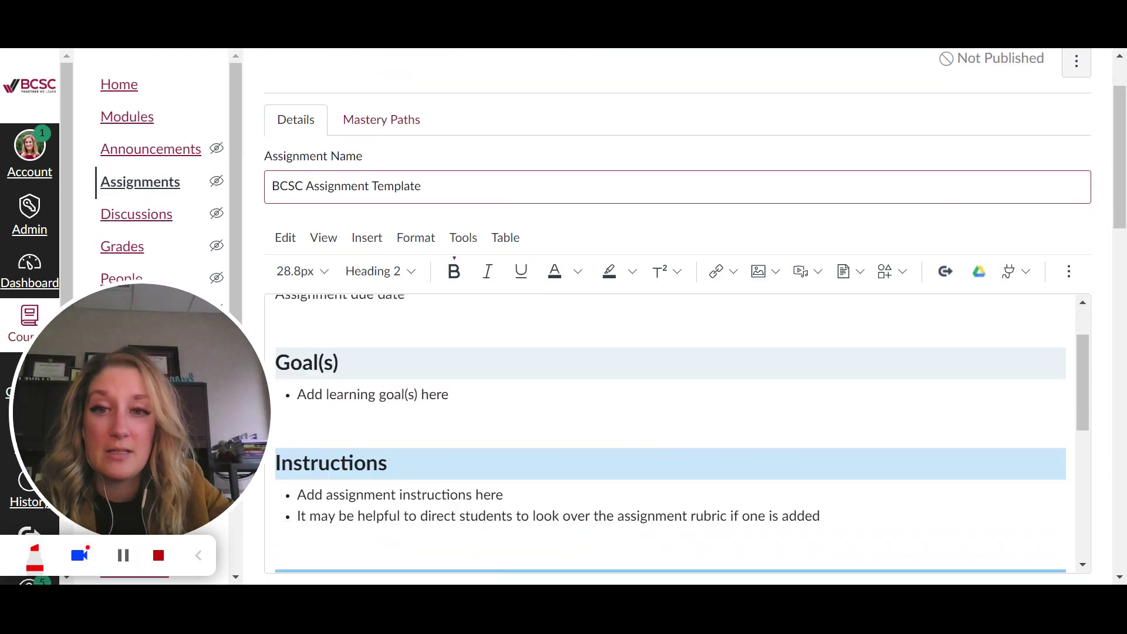
pyautogui.moveTo(1118, 190); pyautogui.dragTo(1119, 266)
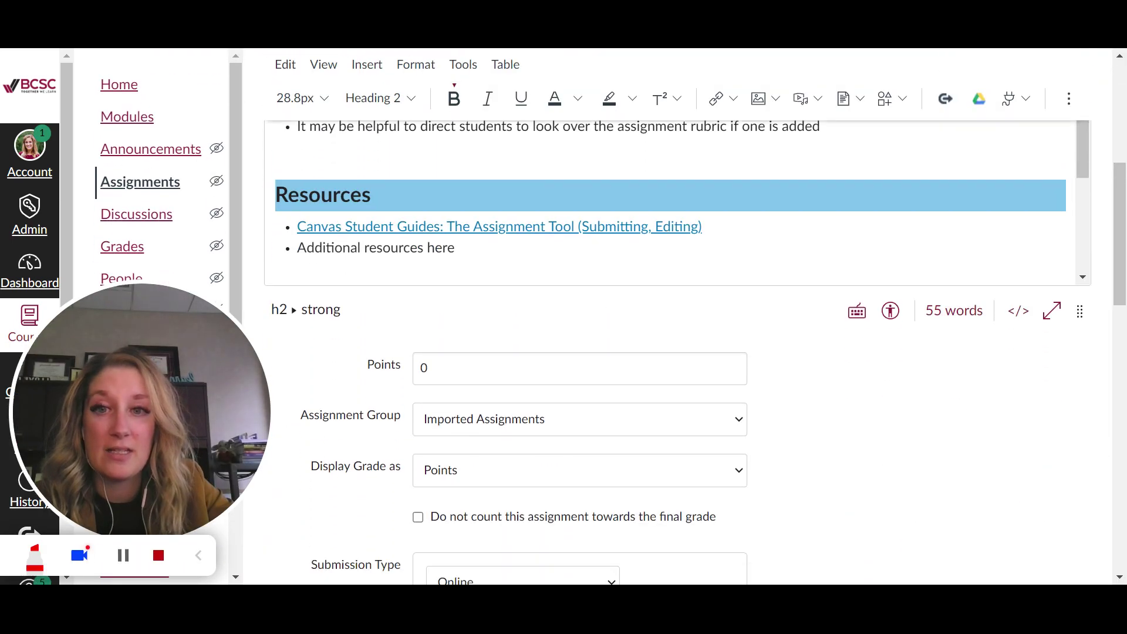
pyautogui.scroll(5, 663, 205)
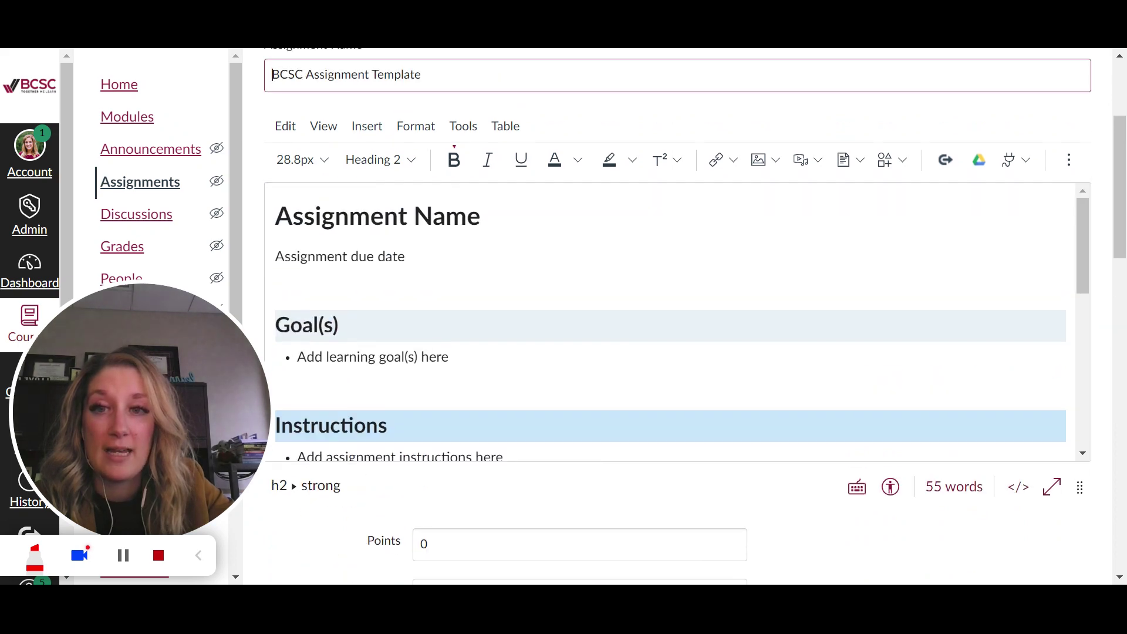
pyautogui.click(405, 256)
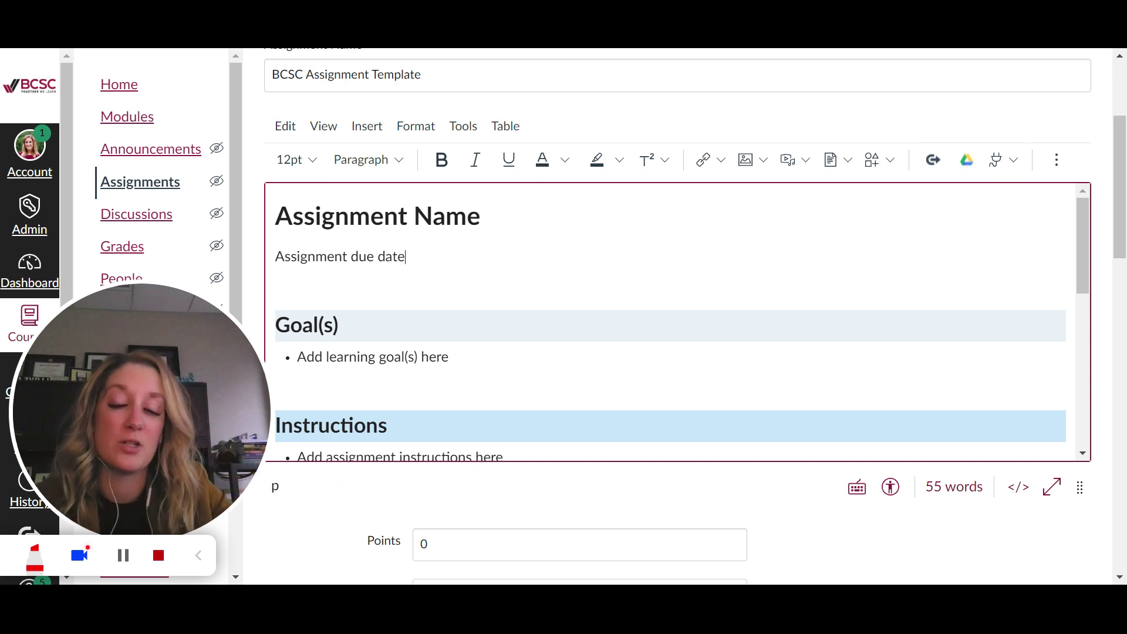
pyautogui.scroll(-1, 669, 323)
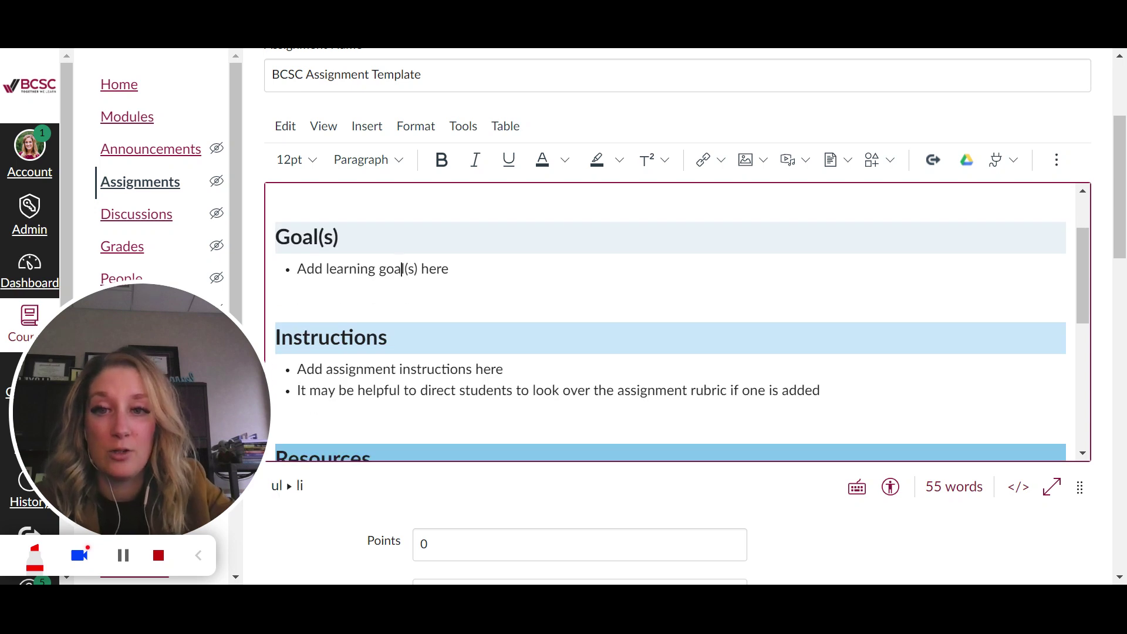
pyautogui.scroll(-1, 669, 323)
pyautogui.scroll(-1, 402, 184)
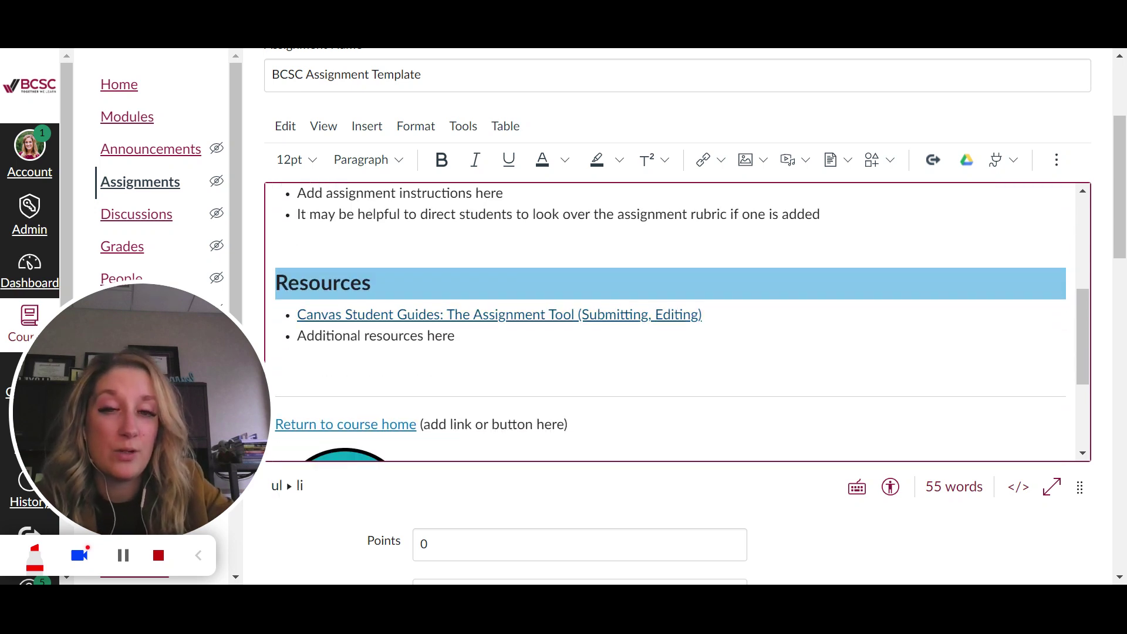
pyautogui.scroll(-1, 669, 323)
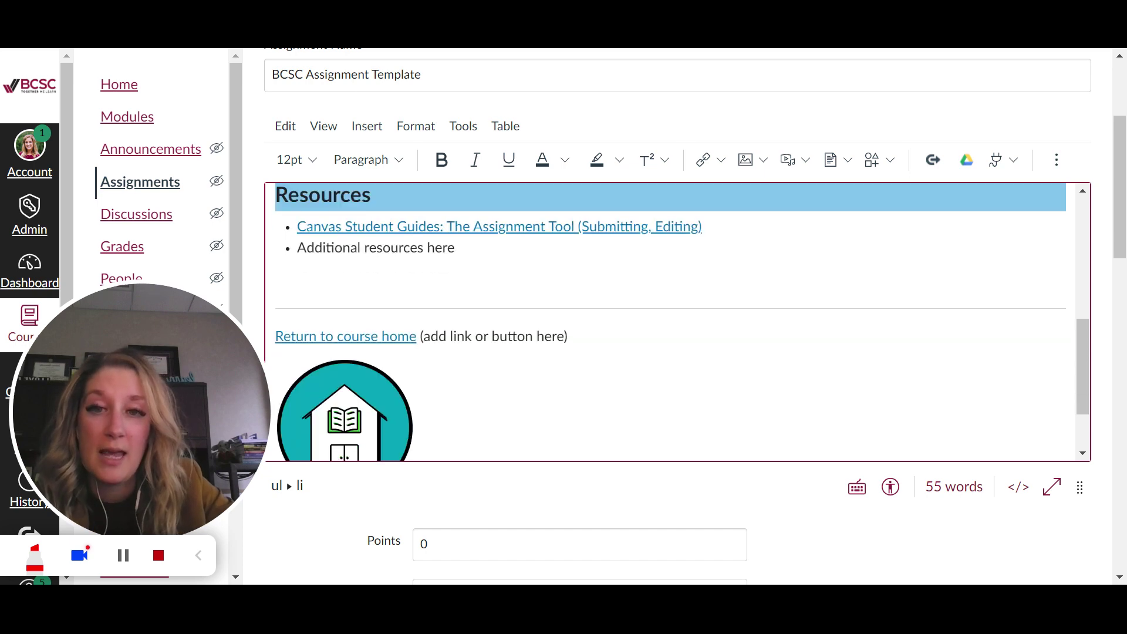
pyautogui.scroll(-1, 678, 322)
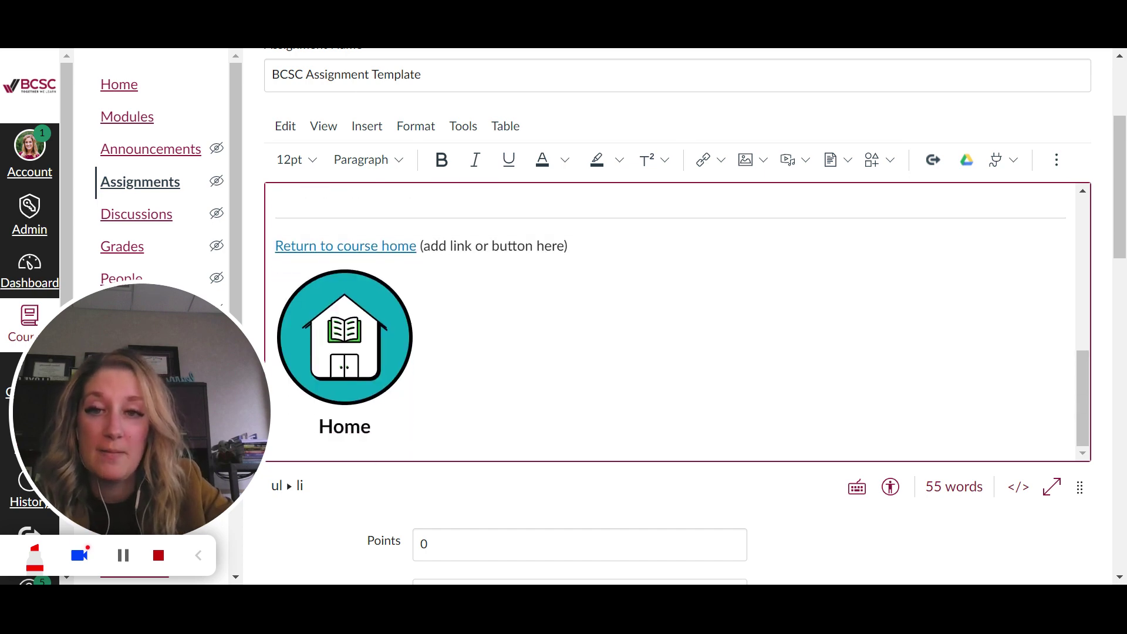
pyautogui.click(344, 347)
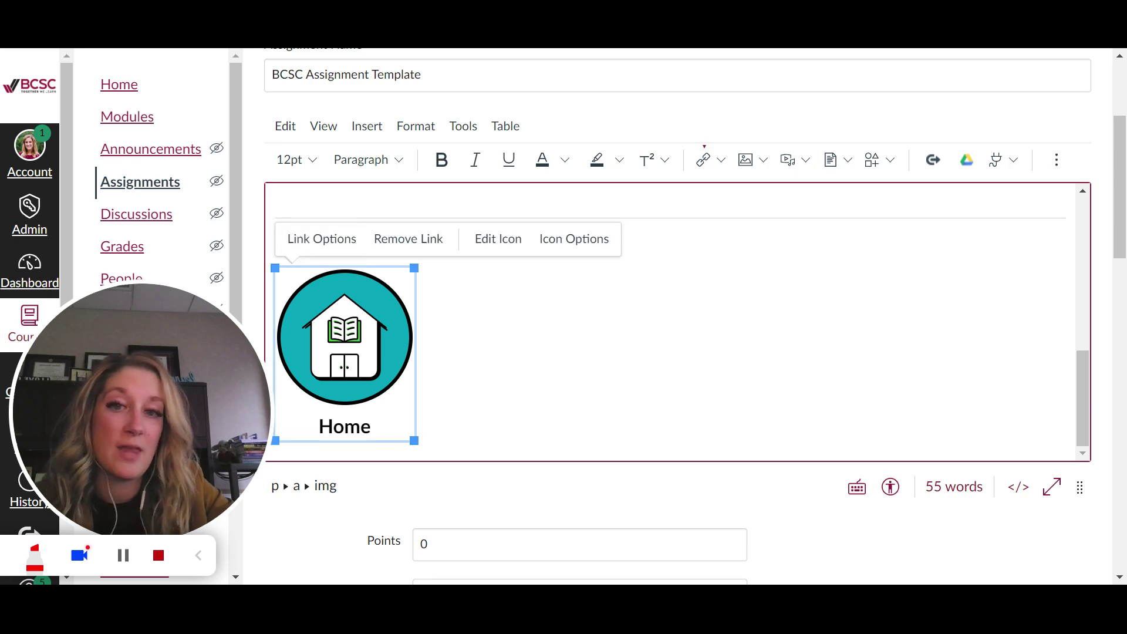
pyautogui.scroll(-3, 675, 352)
pyautogui.scroll(3, 430, 225)
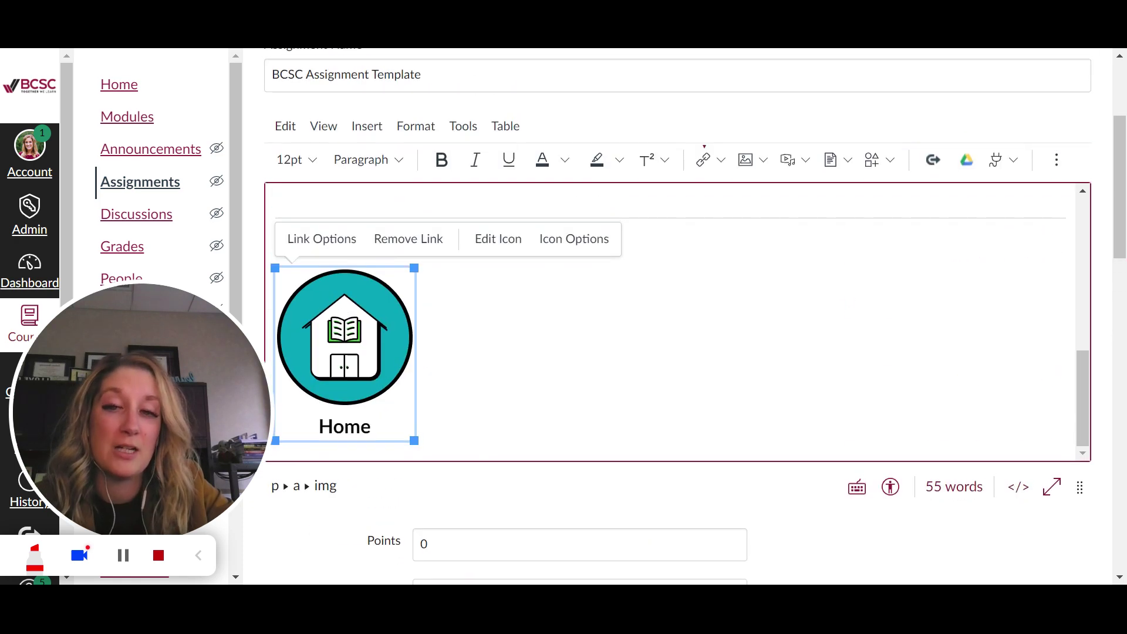
pyautogui.scroll(-2, 675, 352)
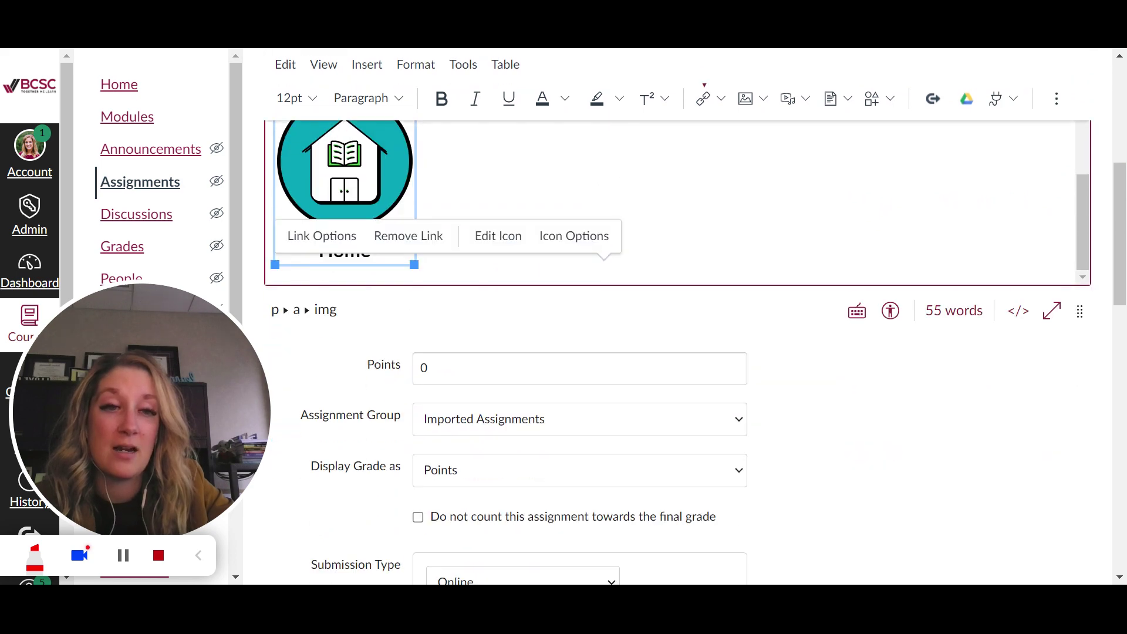
pyautogui.scroll(-4, 712, 290)
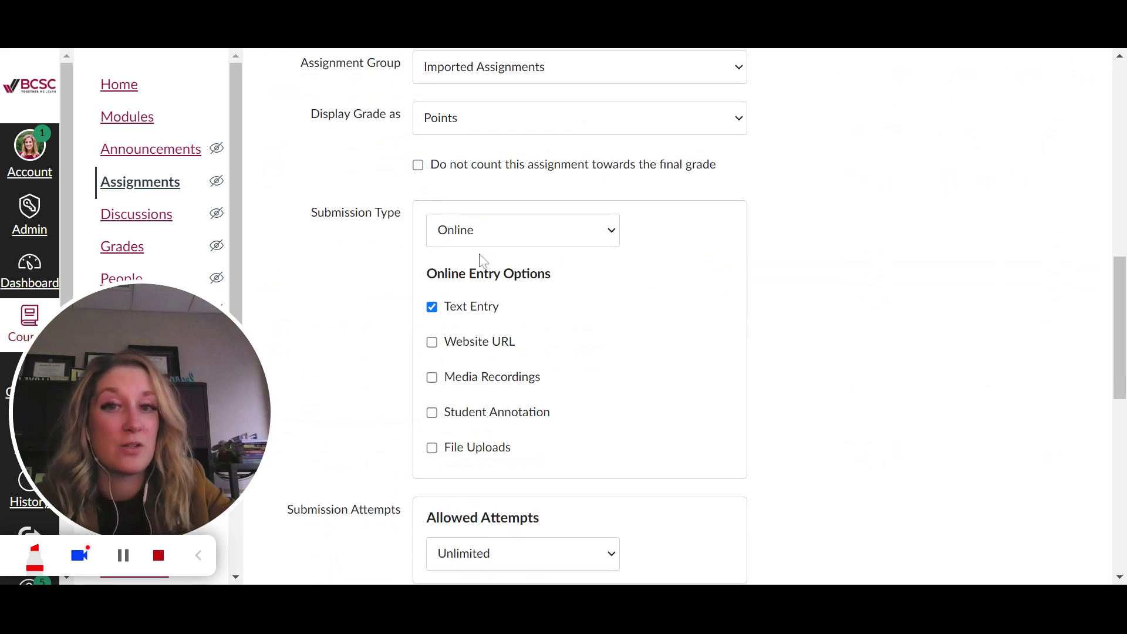
pyautogui.scroll(-3, 808, 334)
pyautogui.scroll(-4, 716, 388)
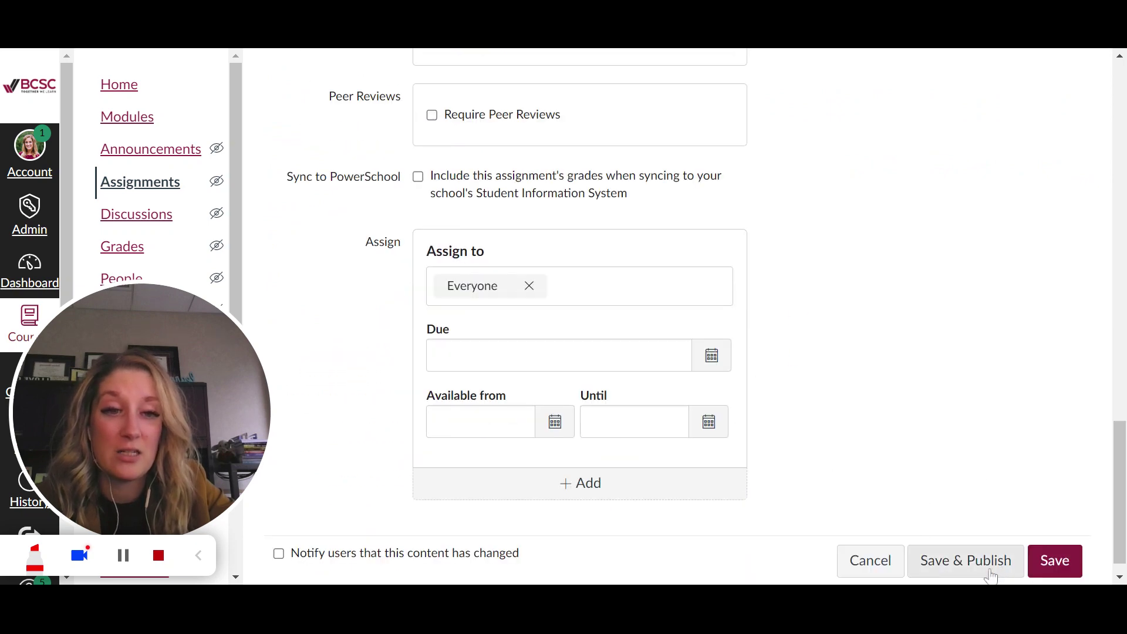
pyautogui.click(870, 560)
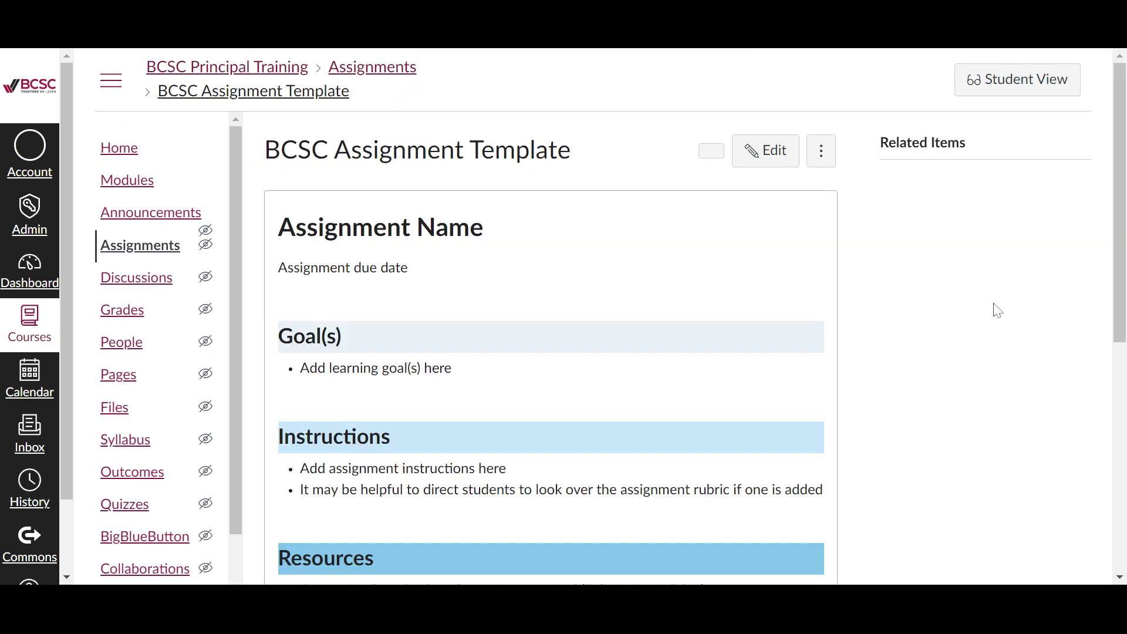
# Add a new module named 'Teacher Resources' on the course's Modules page
pyautogui.moveTo(223, 375); pyautogui.dragTo(1027, 156)
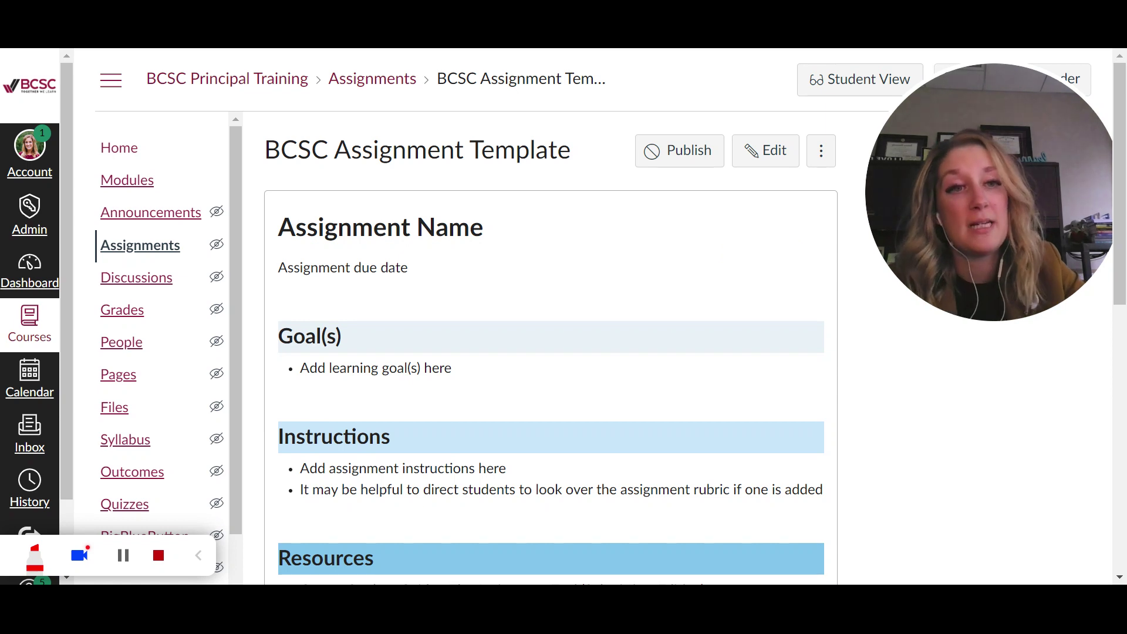
pyautogui.click(137, 186)
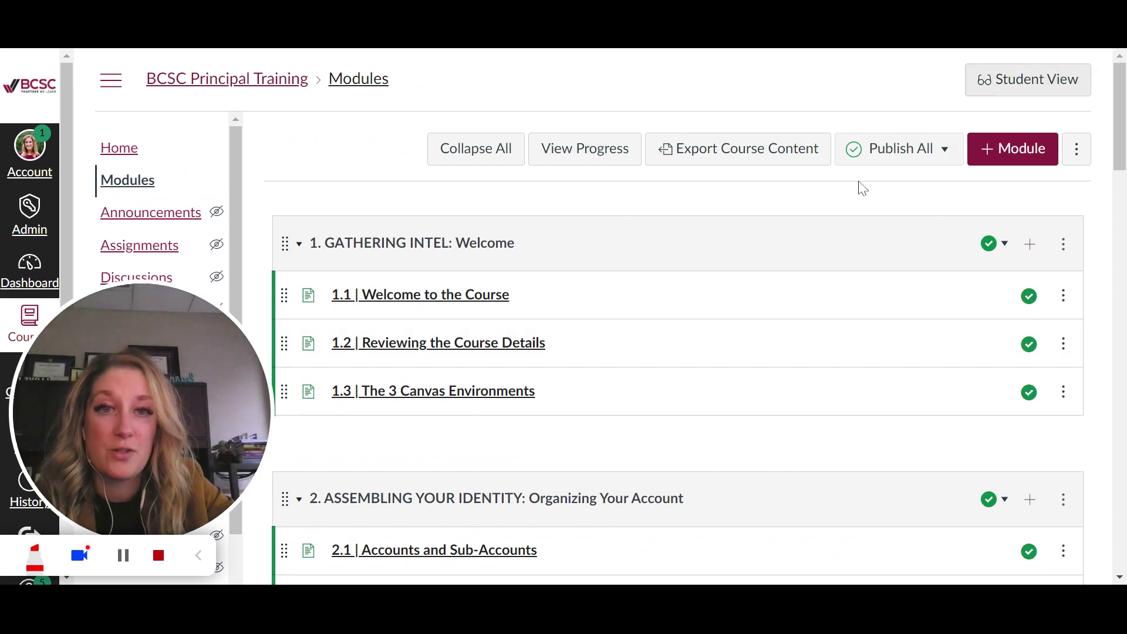
pyautogui.click(1007, 151)
pyautogui.click(321, 236)
pyautogui.write('TEach')
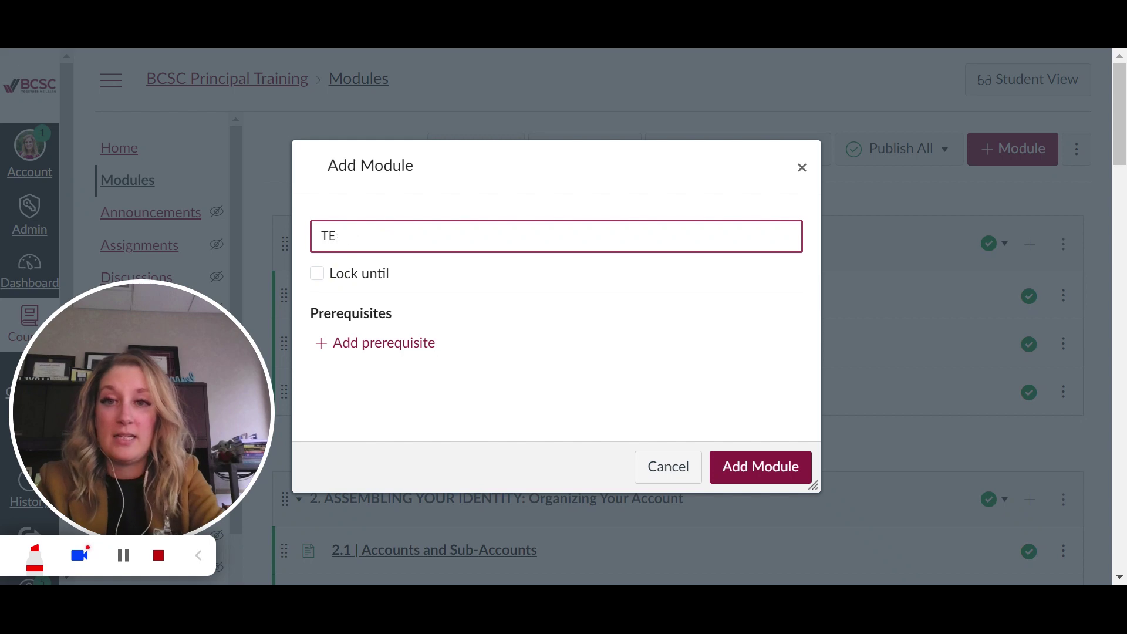
pyautogui.press('BackSpace')
pyautogui.write('eacher REsources')
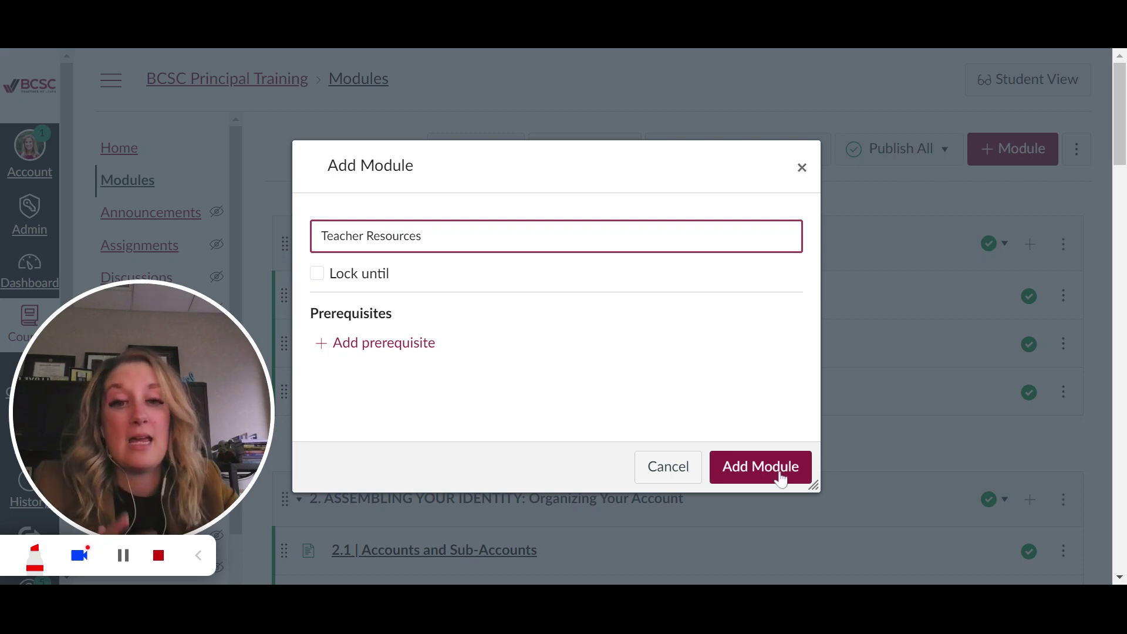
pyautogui.click(764, 474)
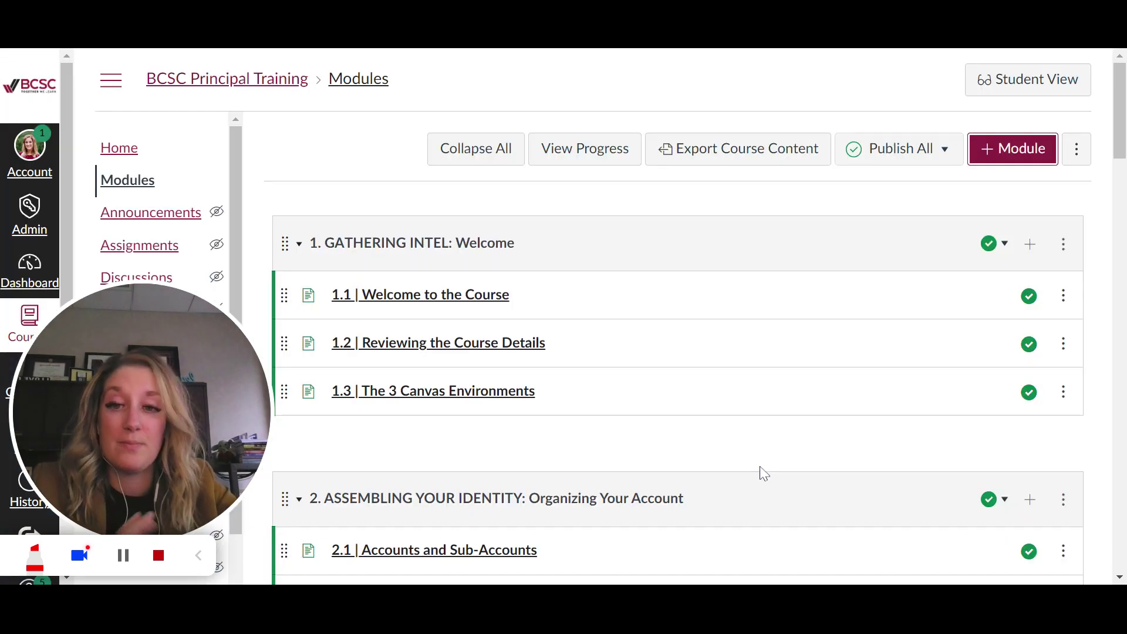
# Drag the Teacher Resources module above module 1 to the top of the list
pyautogui.scroll(-20, 750, 367)
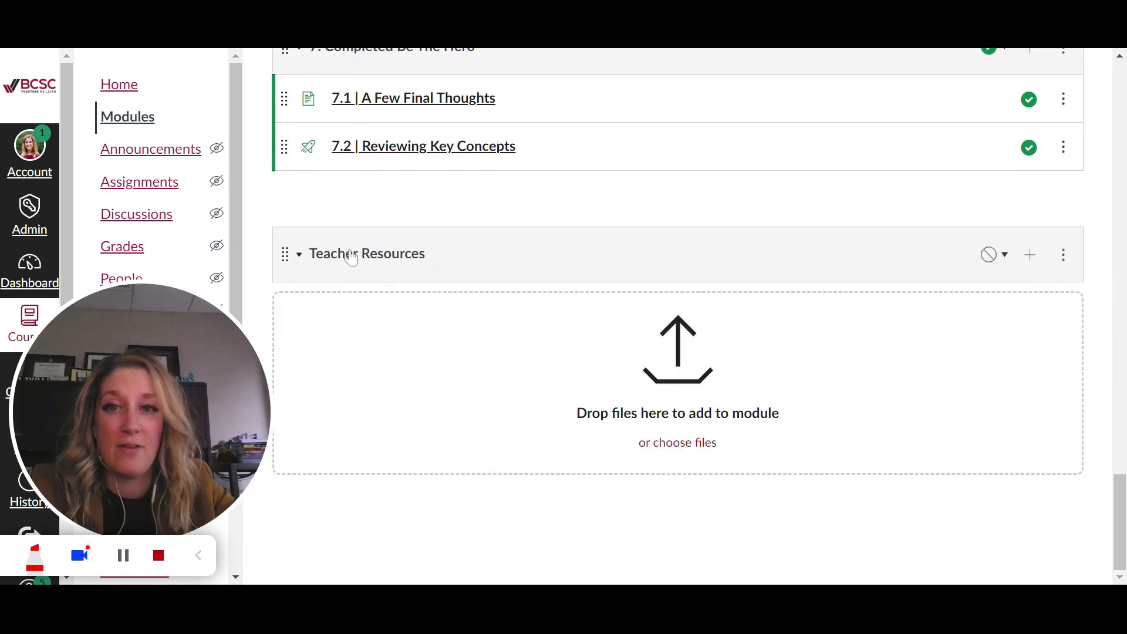
pyautogui.moveTo(352, 253); pyautogui.dragTo(306, 253)
pyautogui.scroll(4, 534, 173)
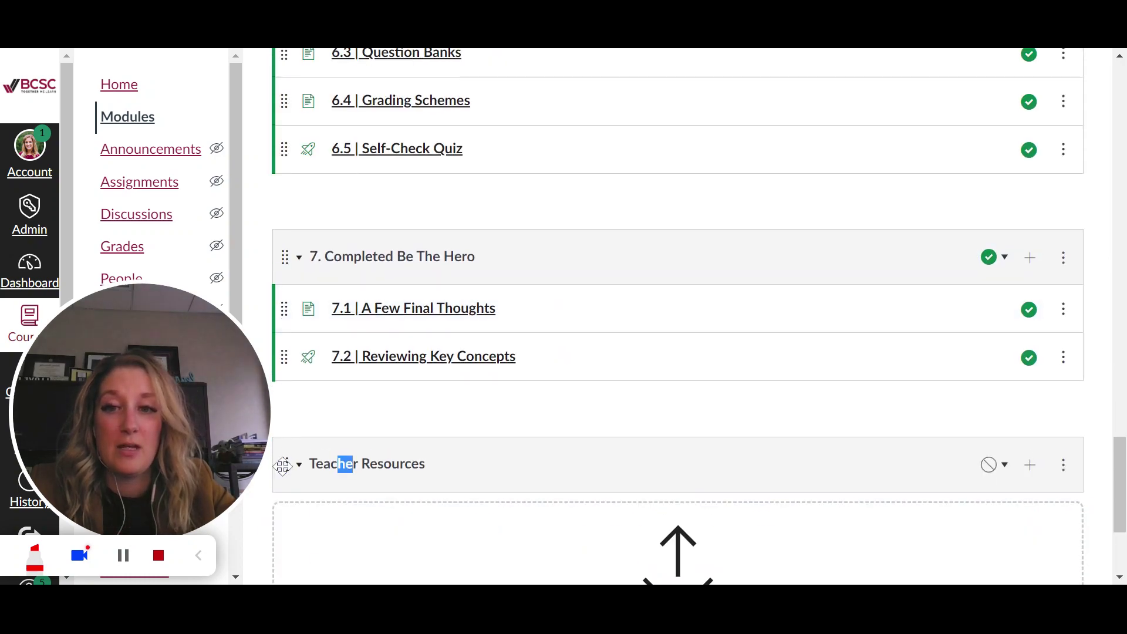
pyautogui.moveTo(284, 463); pyautogui.dragTo(382, 221)
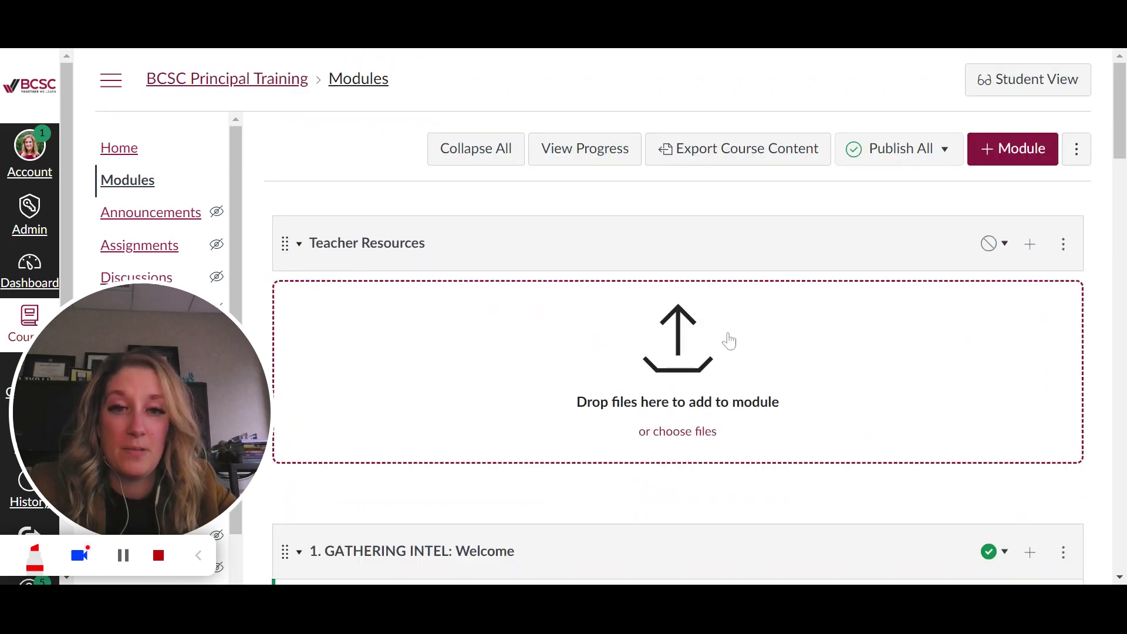
# Add the BCSC Assignment Template assignment as an item in the Teacher Resources module
pyautogui.click(1035, 249)
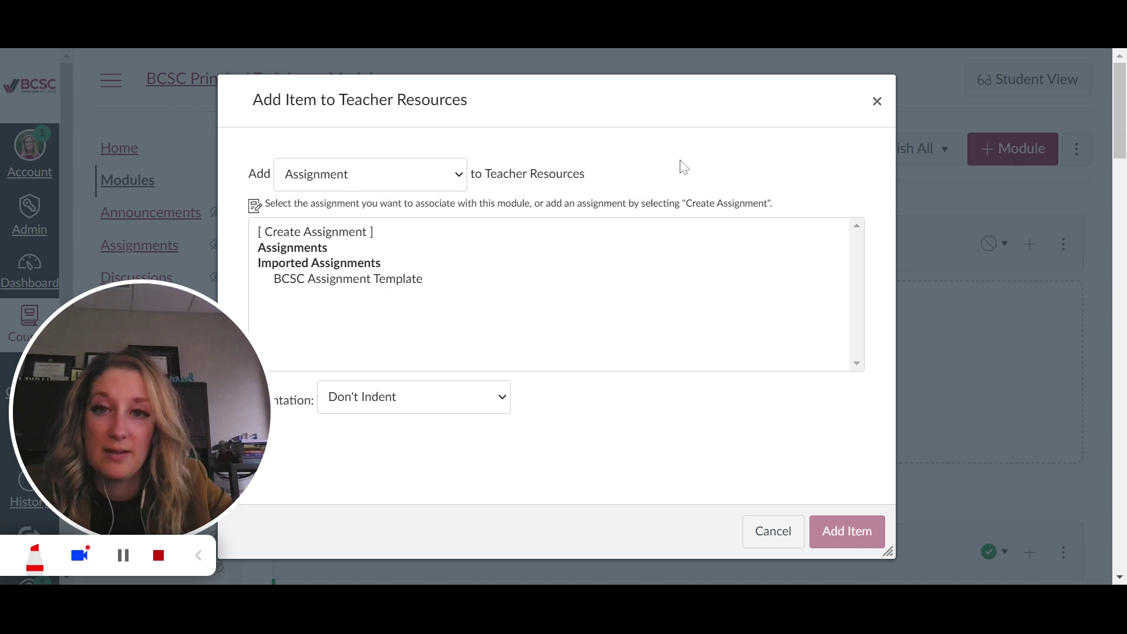
pyautogui.click(371, 285)
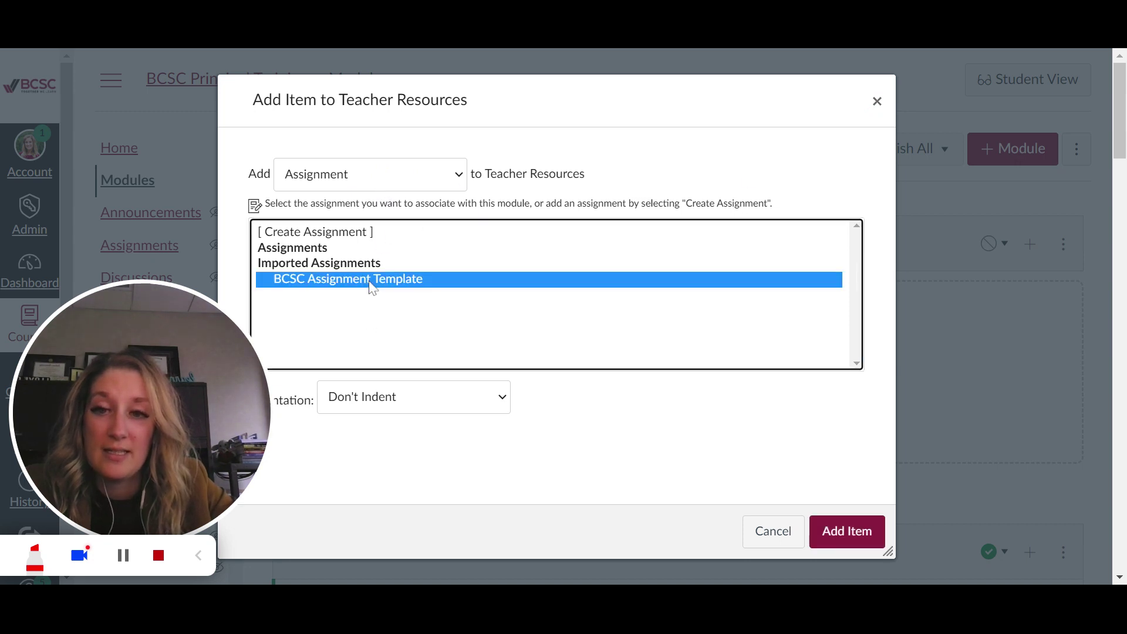
pyautogui.click(852, 535)
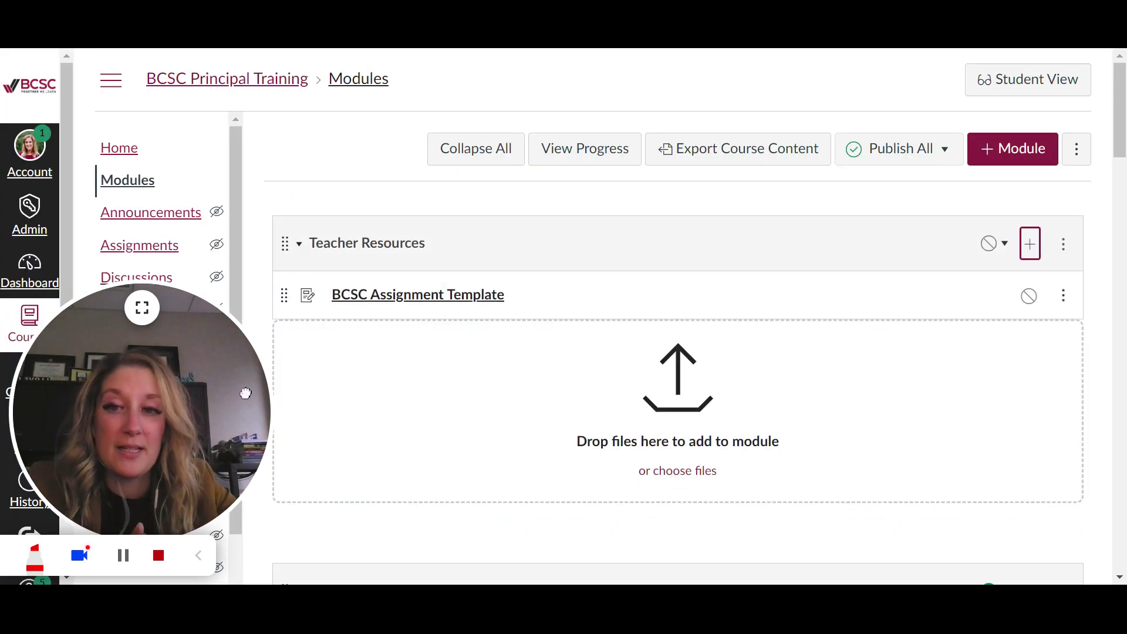
pyautogui.moveTo(246, 392); pyautogui.dragTo(877, 143)
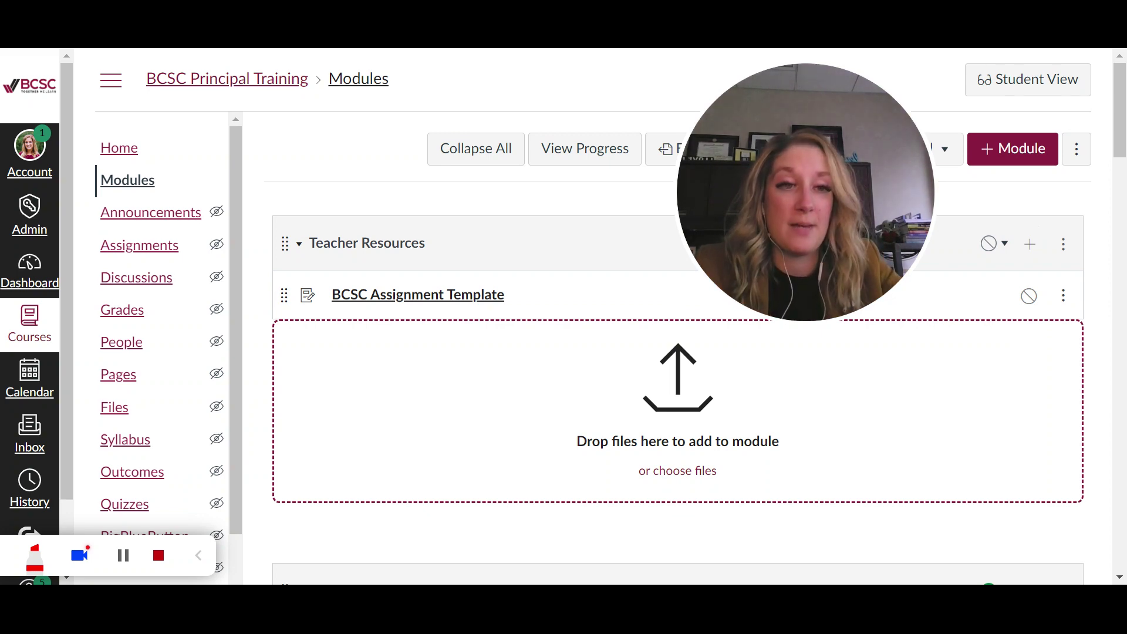
# Duplicate the BCSC Assignment Template item, creating BCSC Assignment Template Copy
pyautogui.click(1065, 297)
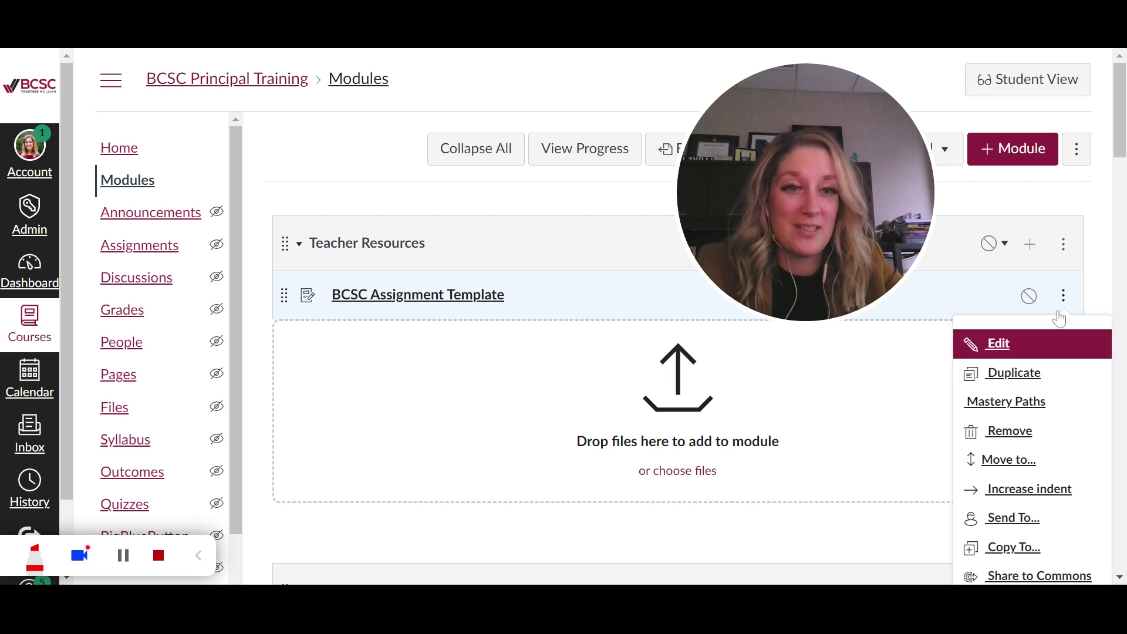
pyautogui.click(1016, 373)
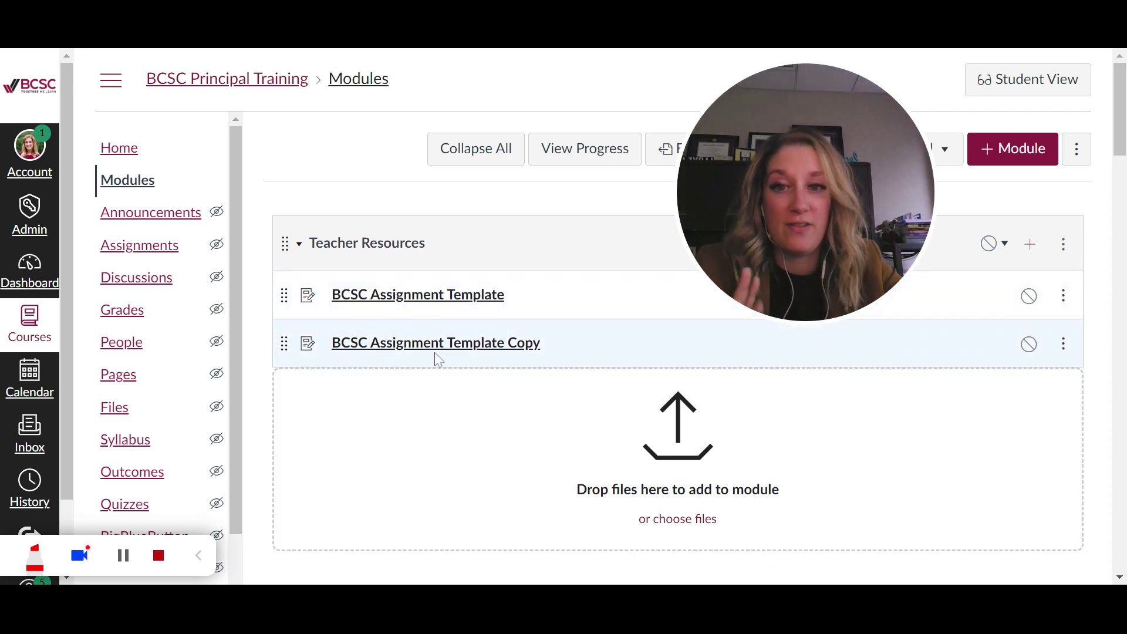
pyautogui.moveTo(282, 344); pyautogui.dragTo(460, 315)
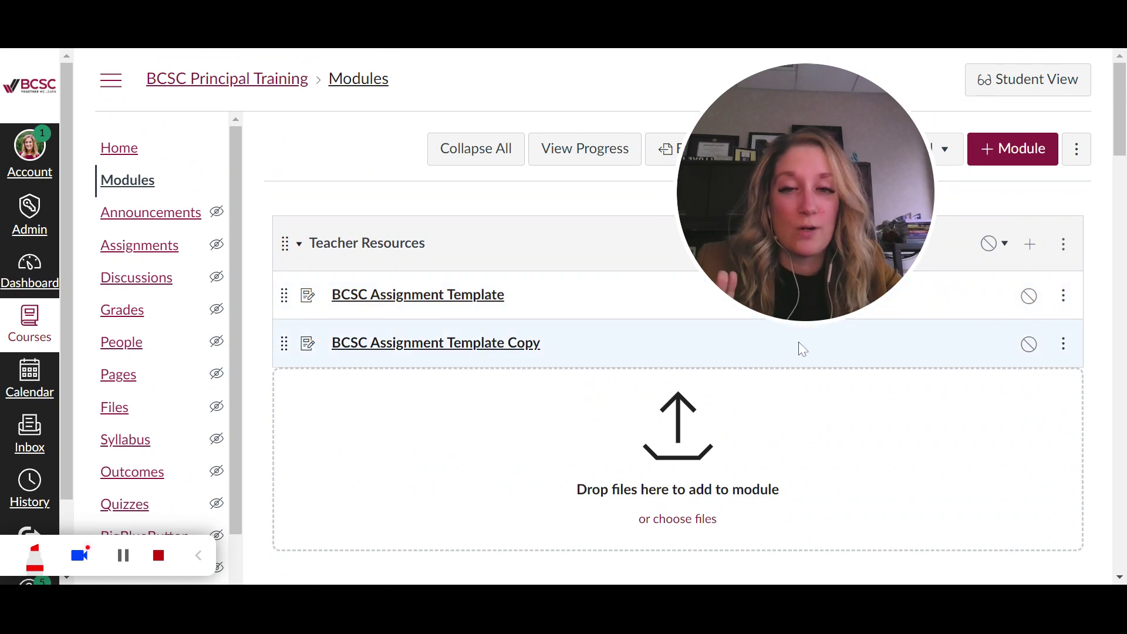